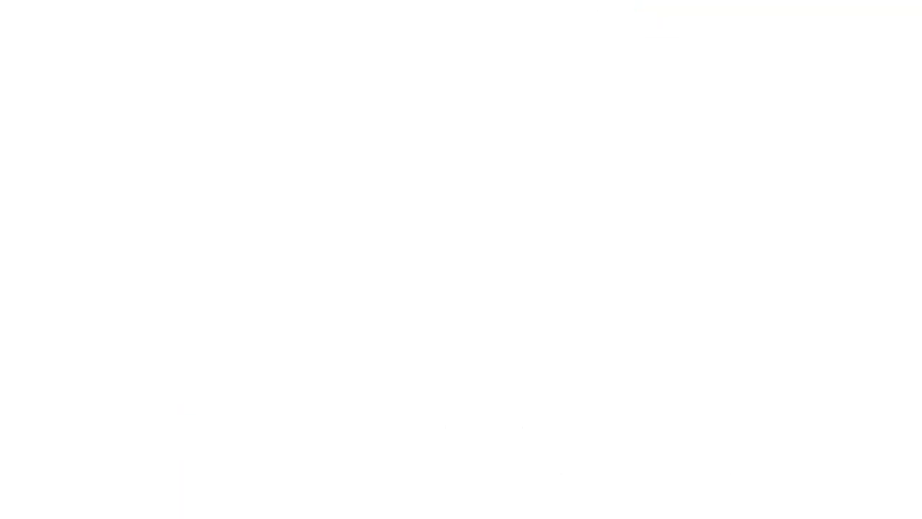
Step: On the Top Plane, draw a closed six-line stepped outline starting and ending at the origin
click(99, 286)
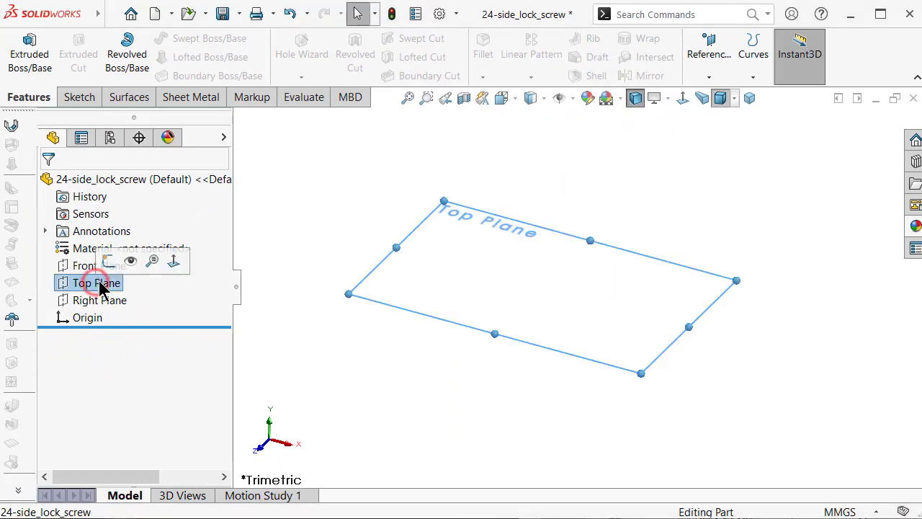
click(108, 261)
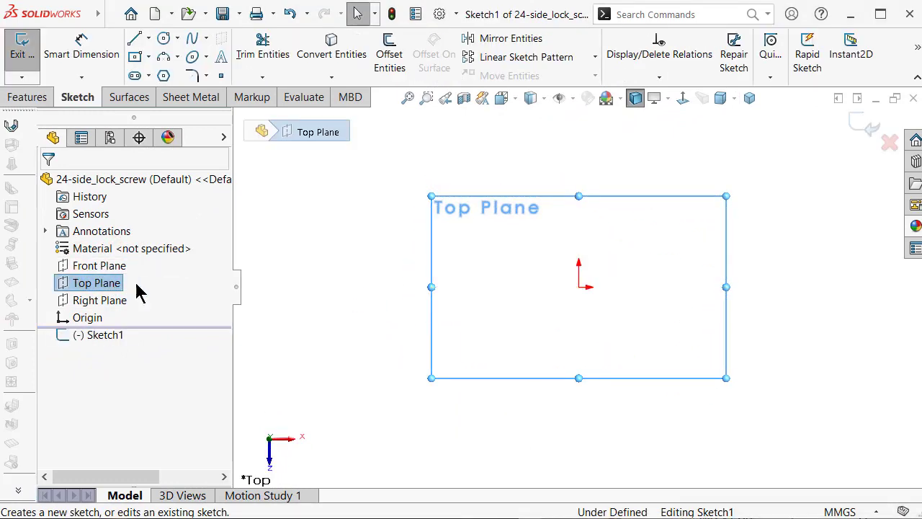
key(s)
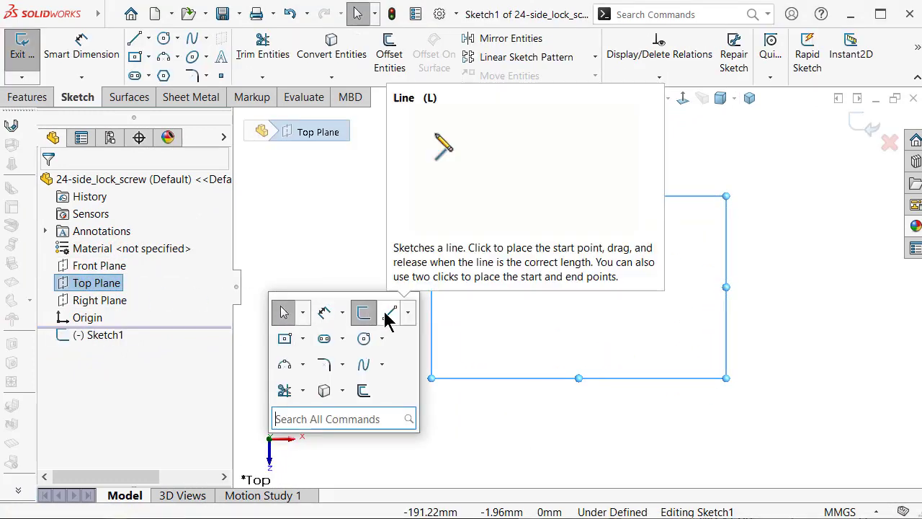
click(385, 312)
click(579, 287)
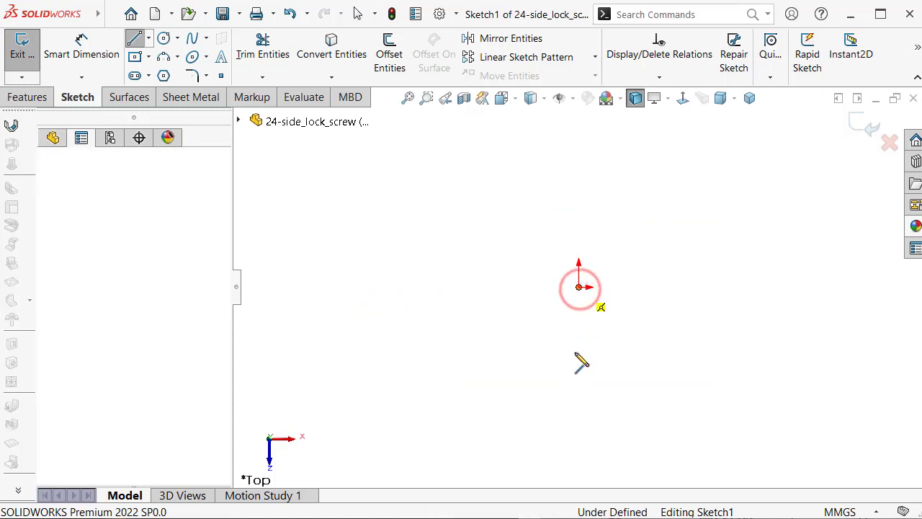
click(578, 422)
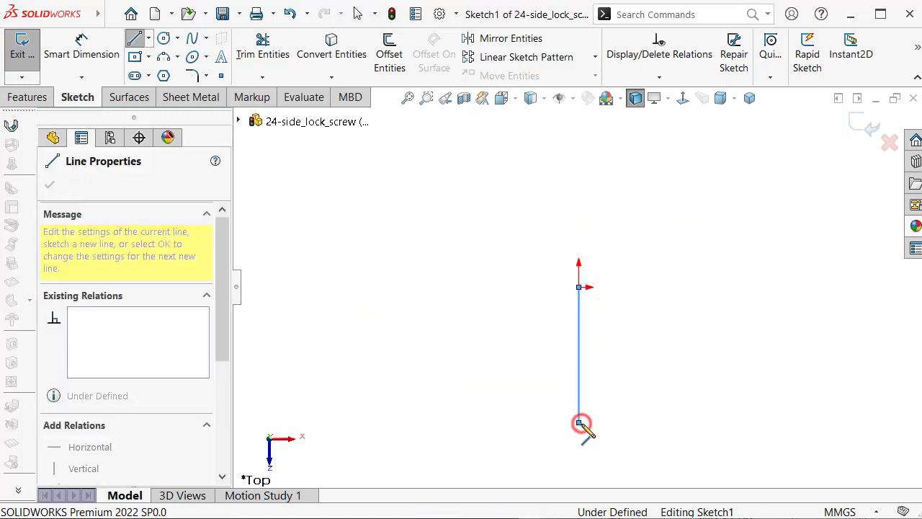
click(540, 422)
click(540, 389)
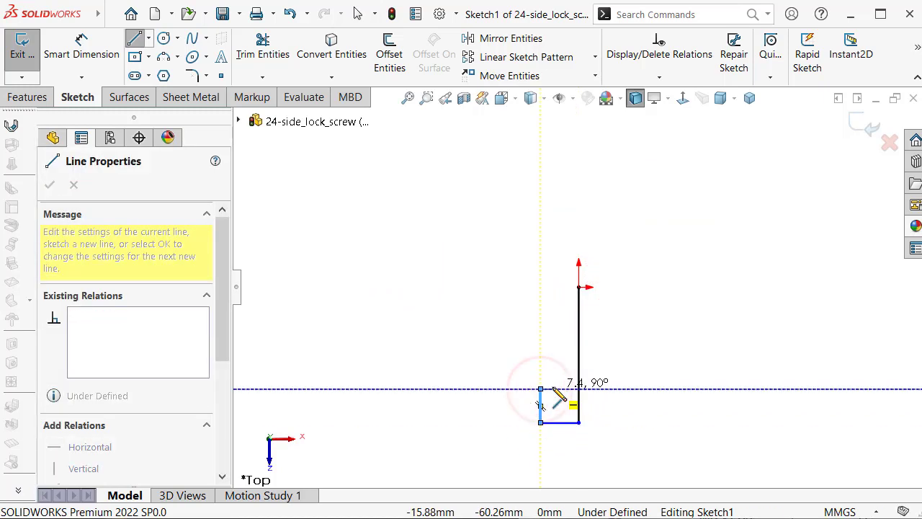
click(553, 389)
click(552, 288)
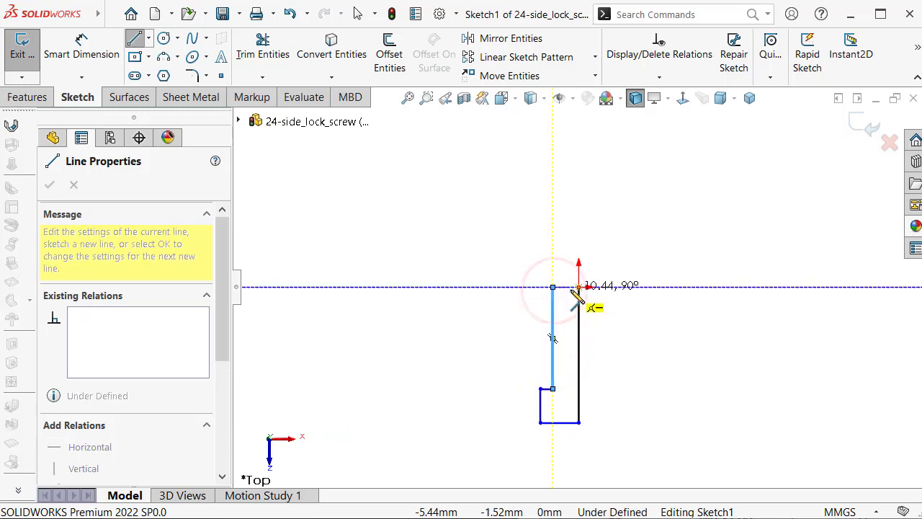
click(579, 287)
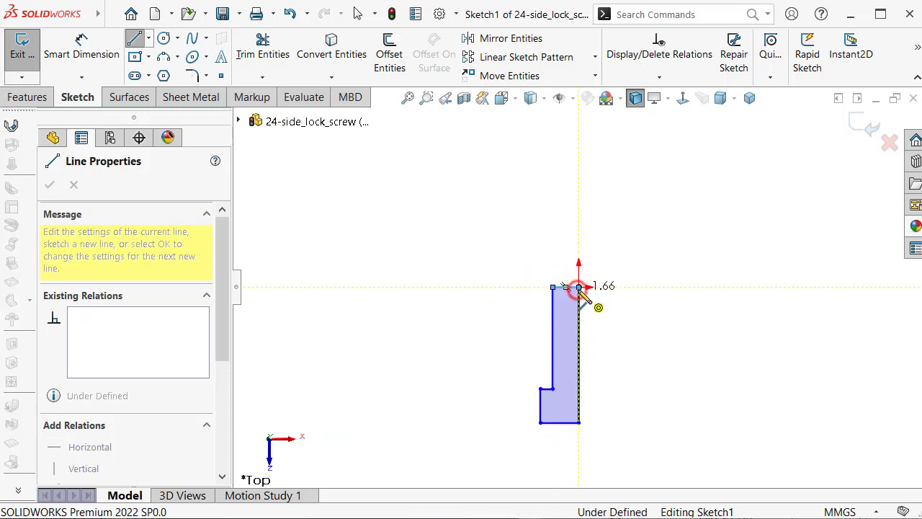
click(698, 369)
Step: Dimension the profile's right edge to 11 mm and its bottom edge to 1.93 mm
click(584, 330)
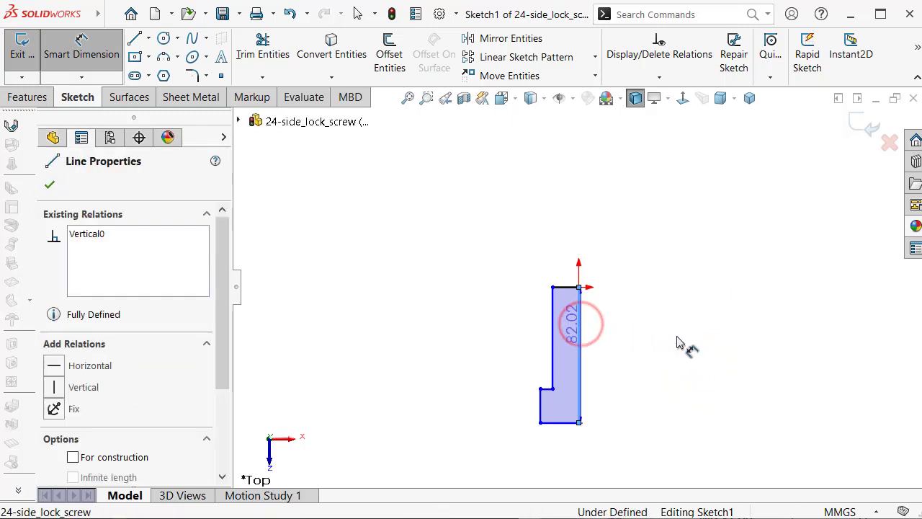
click(702, 333)
text(11)
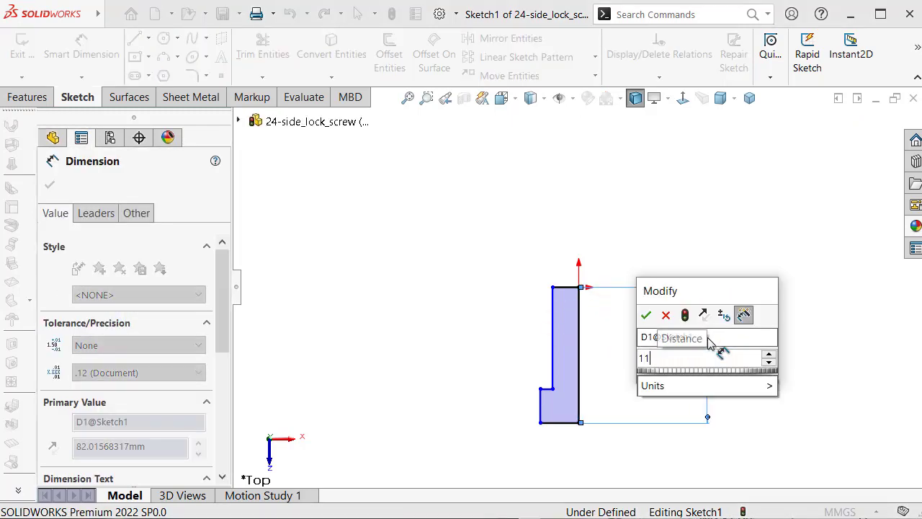
key(Return)
scroll(563, 425, down, 1)
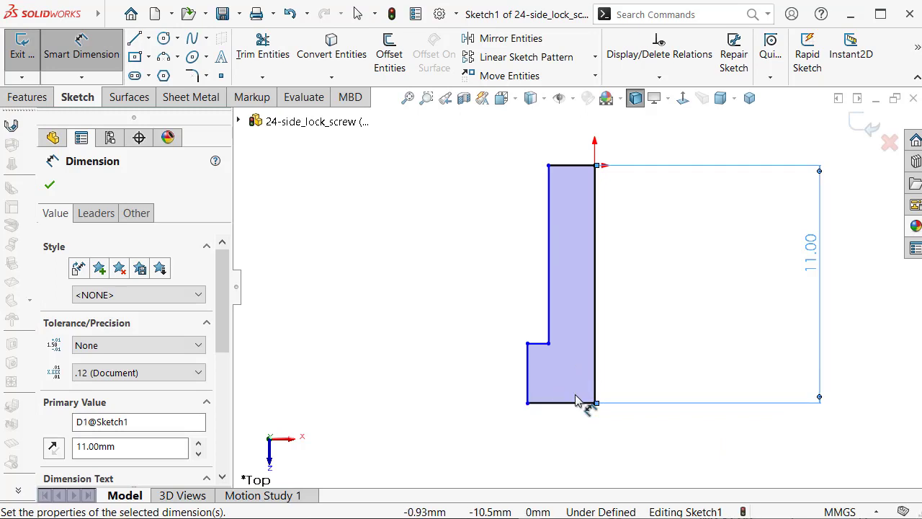
click(575, 407)
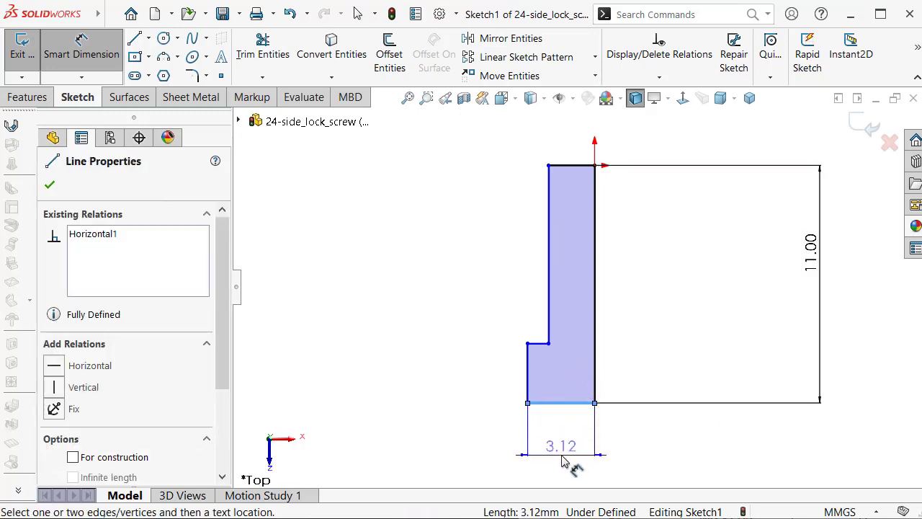
click(562, 459)
text(1)
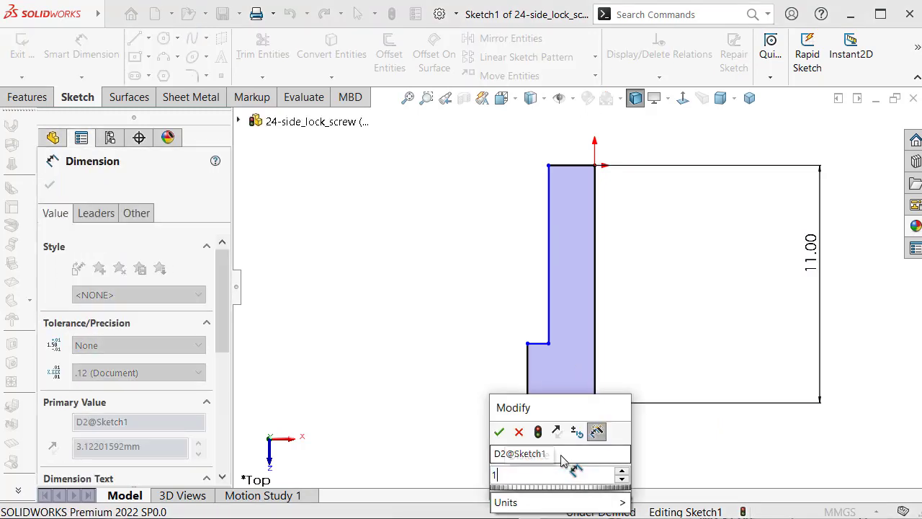
text(.9)
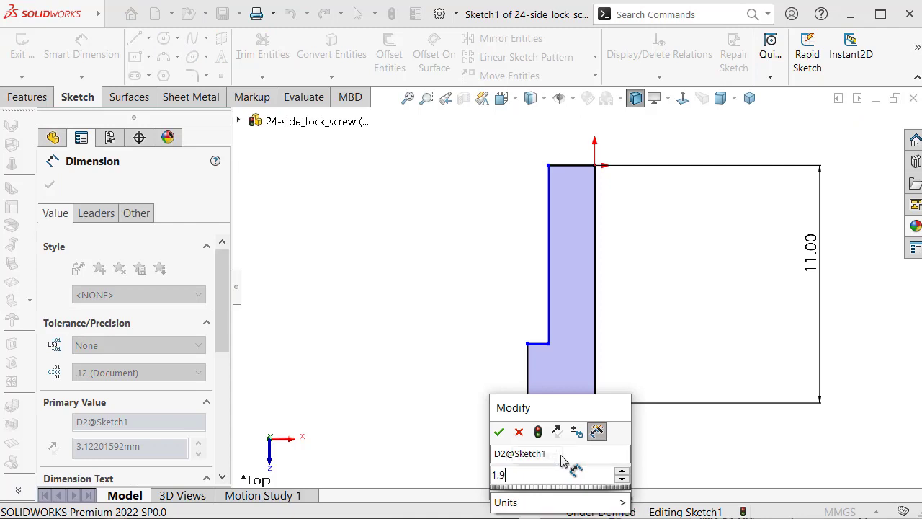
text(3)
key(Return)
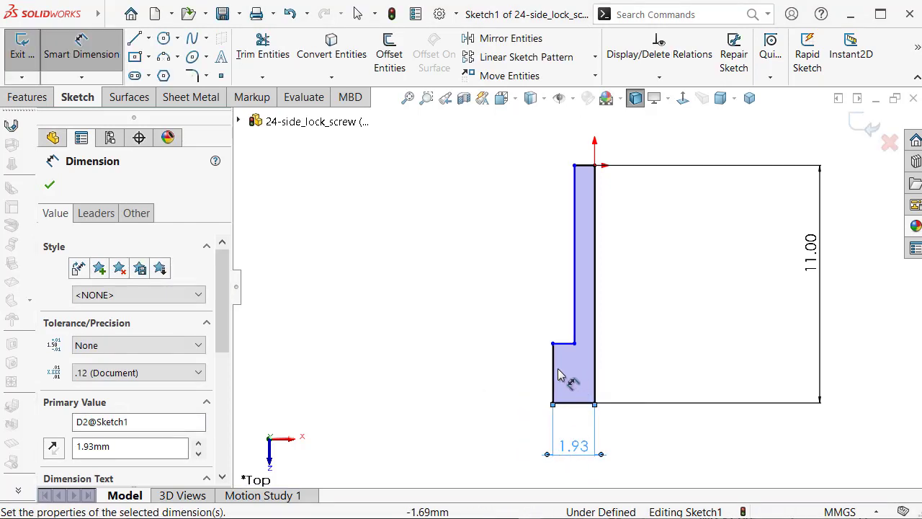
Step: Dimension the step height to 2.40 mm and the top width to 1.00 mm
click(554, 371)
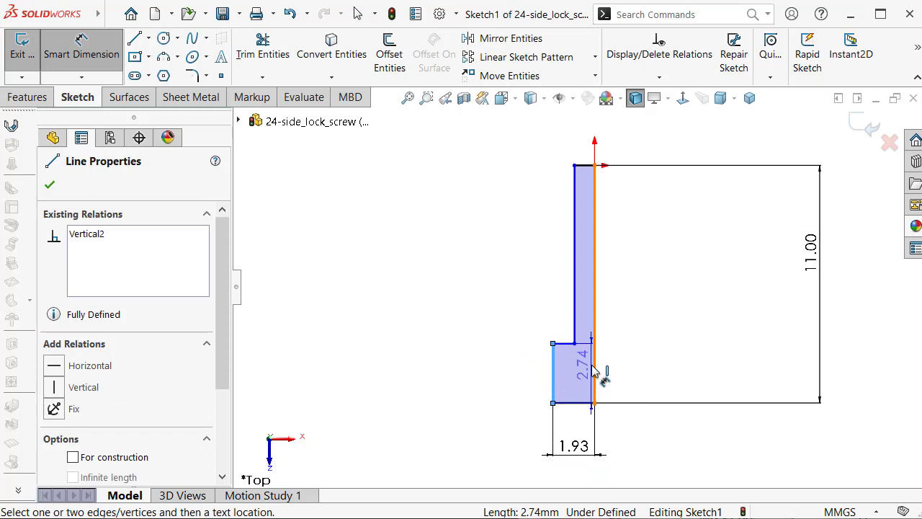
click(592, 369)
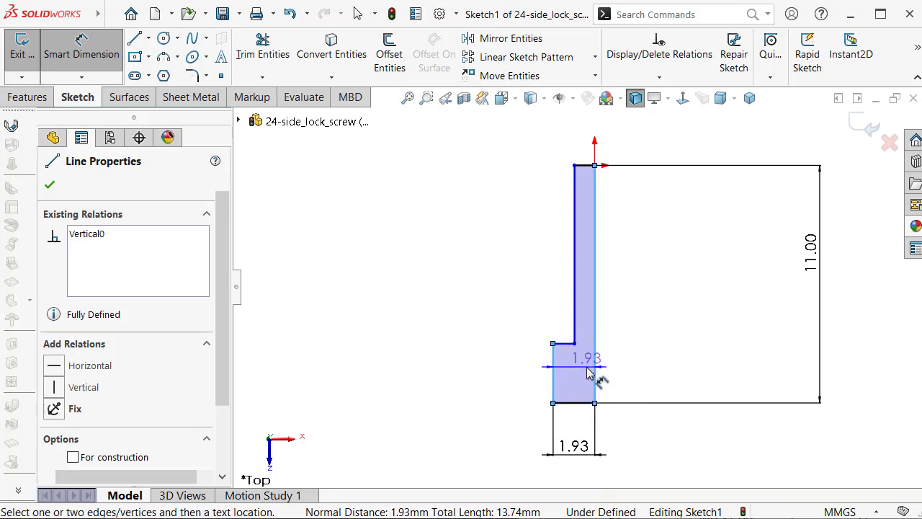
click(592, 375)
click(479, 378)
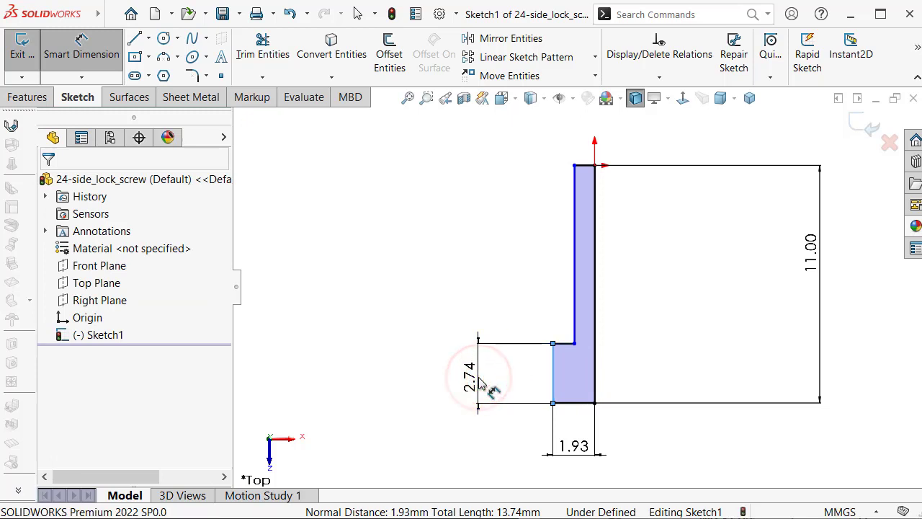
text(2,4)
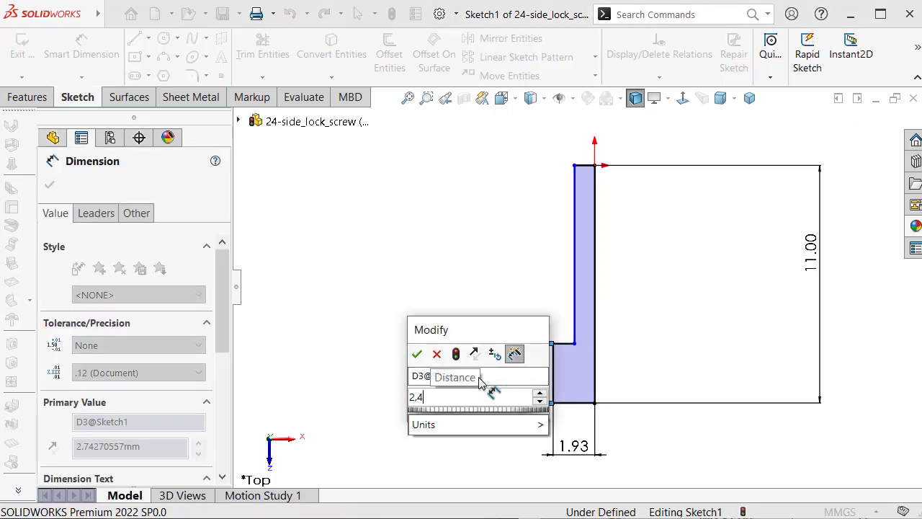
key(Return)
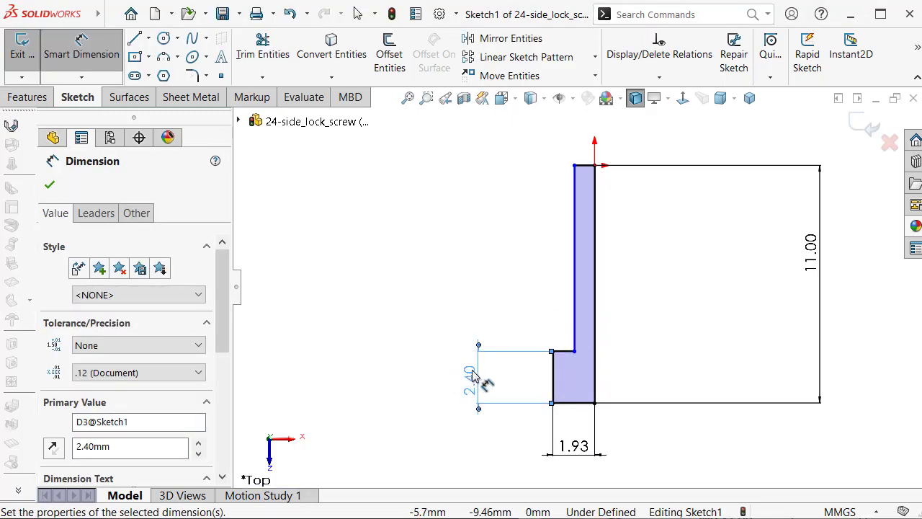
click(579, 262)
click(593, 249)
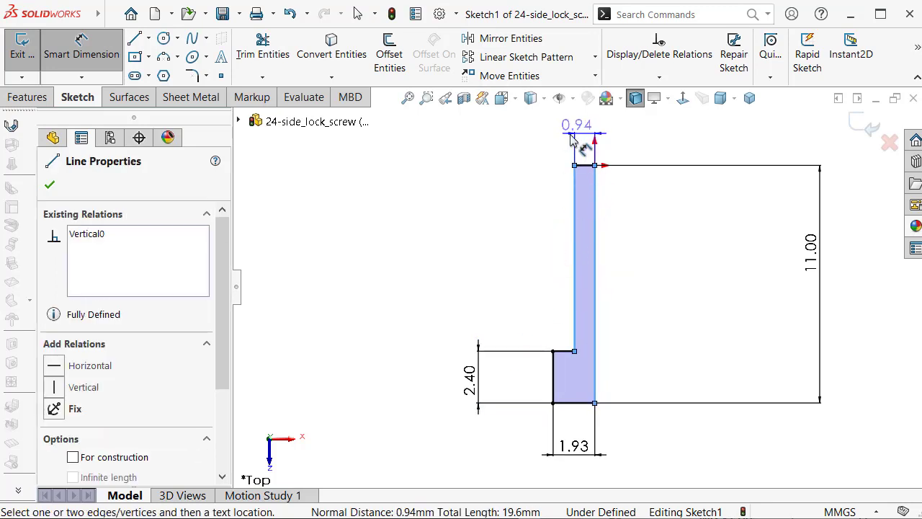
scroll(577, 152, up, 1)
click(585, 154)
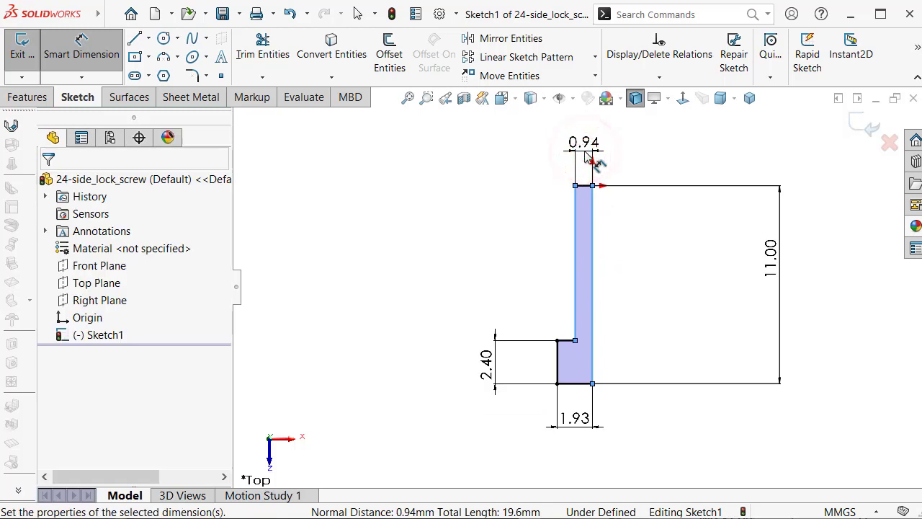
text(1)
key(Return)
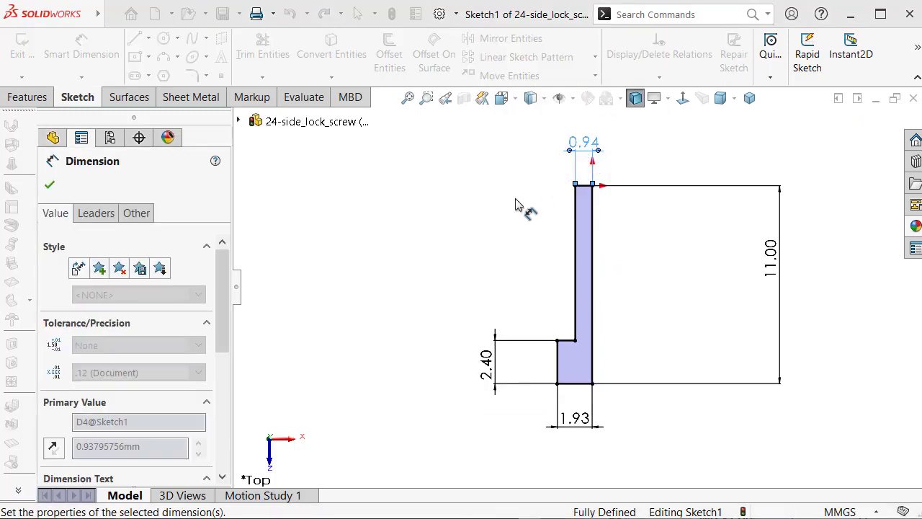
click(507, 201)
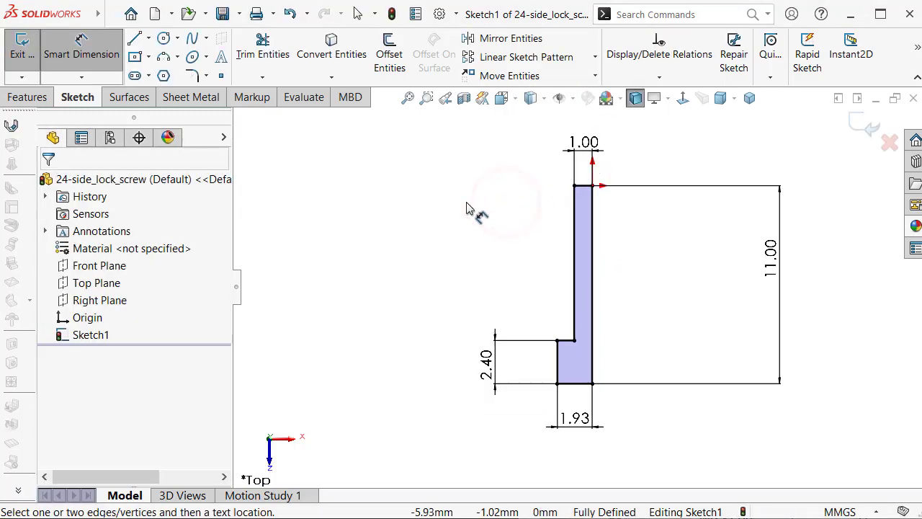
Step: Add an angle-distance sketch chamfer of 0.10 mm at 60° to the profile's lower-left corner
click(207, 76)
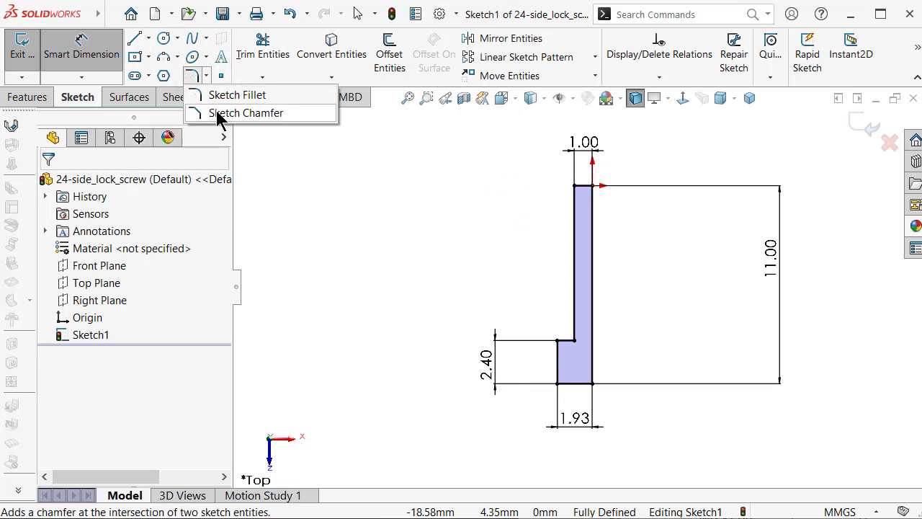
click(220, 116)
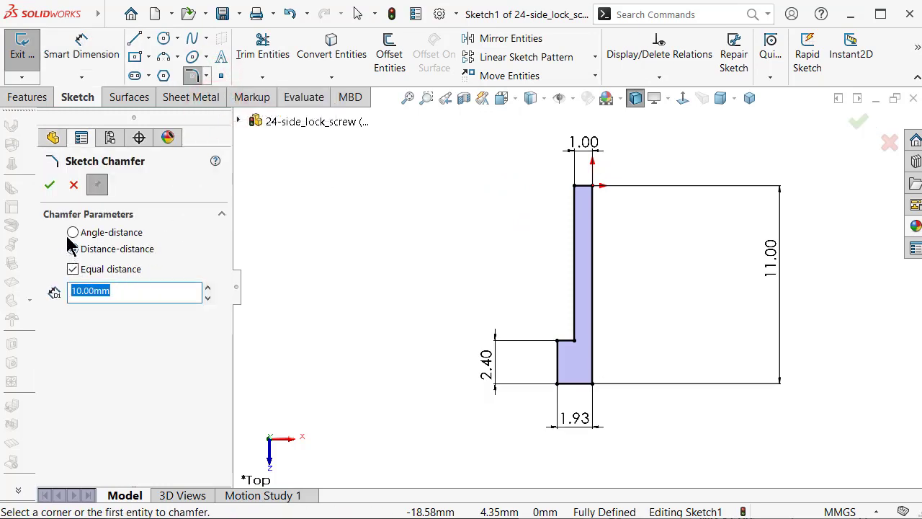
click(72, 231)
drag(103, 290, 36, 294)
text(0,1)
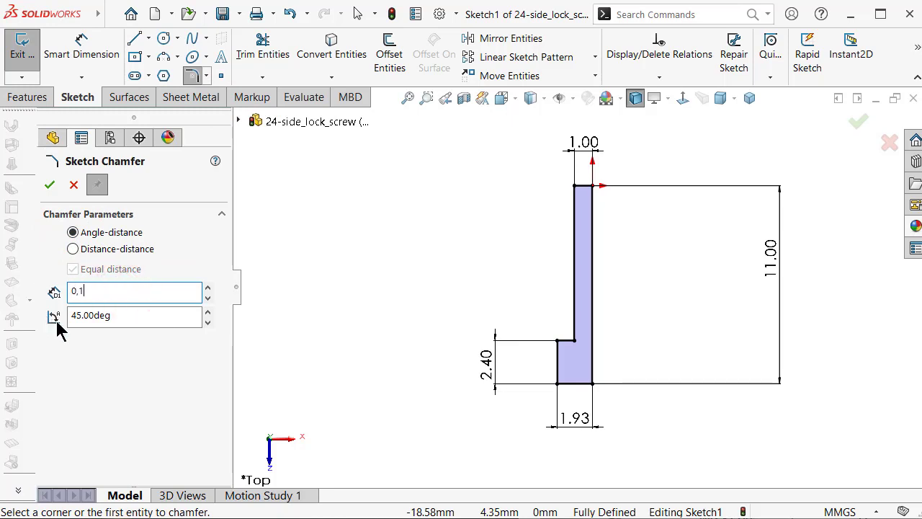
drag(122, 318, 54, 317)
text(60)
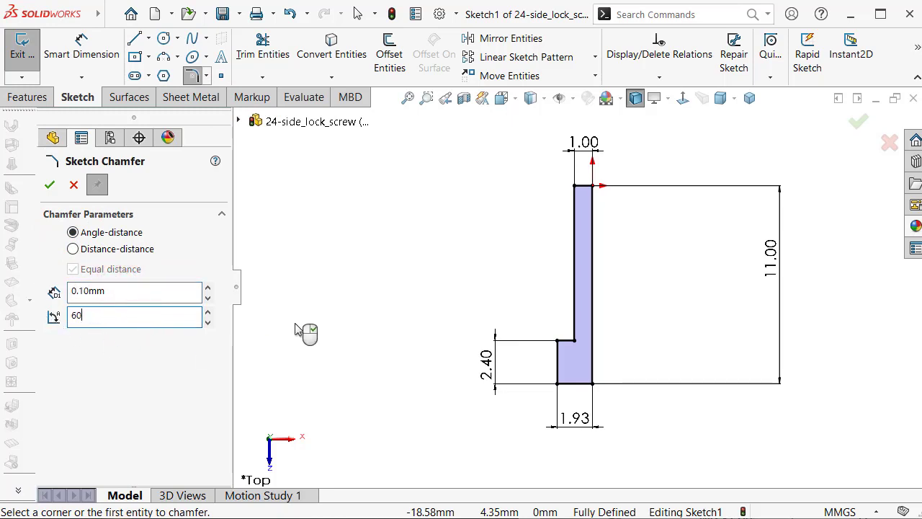
click(313, 292)
scroll(597, 406, down, 4)
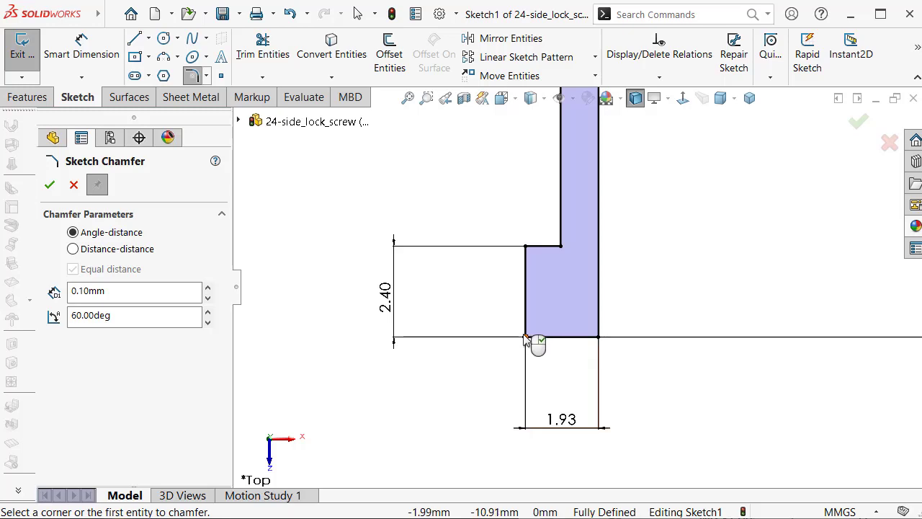
click(525, 338)
key(Escape)
key(f)
click(749, 98)
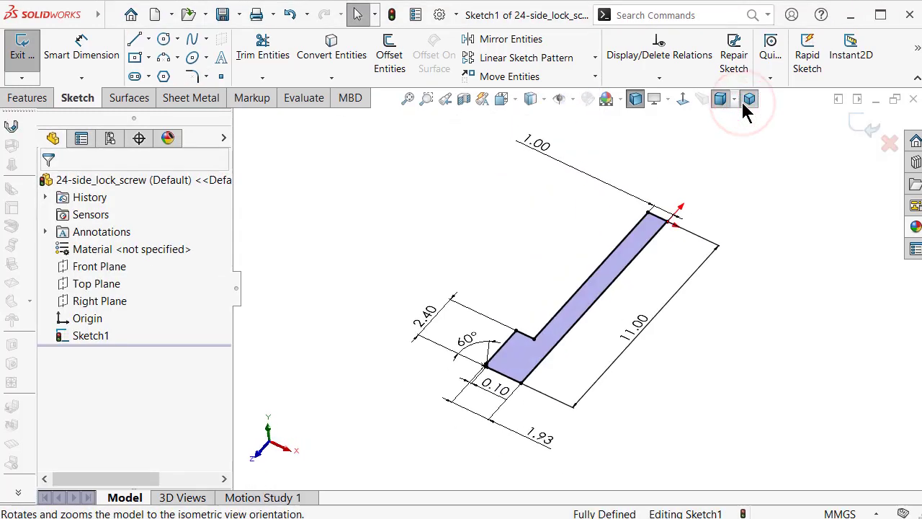
Step: Revolve the profile 360° about its bottom edge (Line1) into a solid body
click(26, 97)
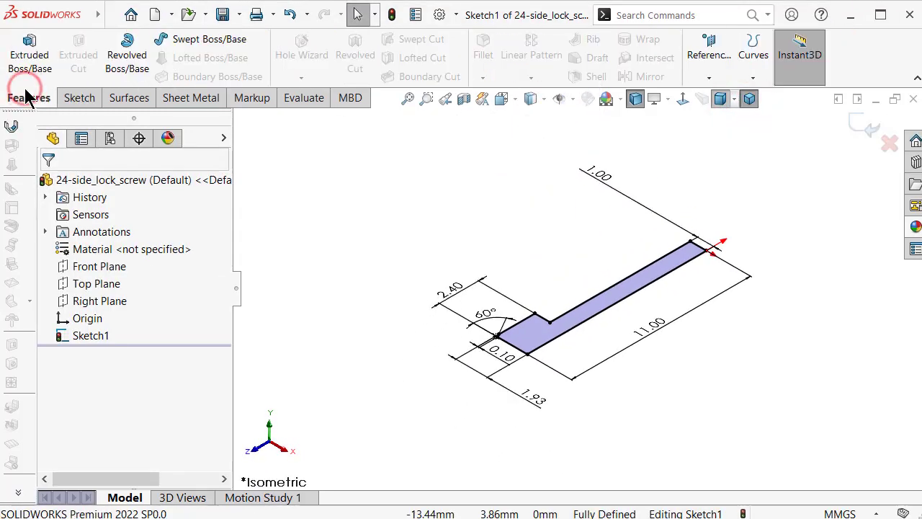
click(128, 57)
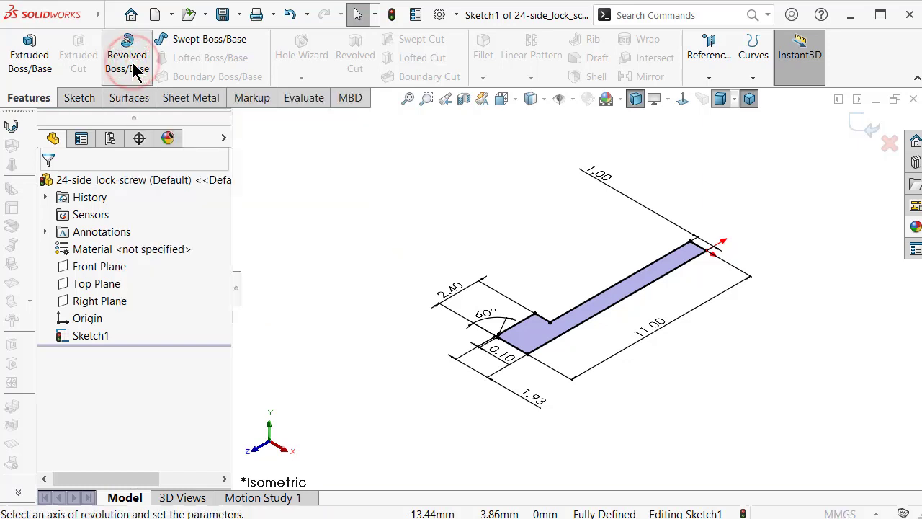
click(564, 337)
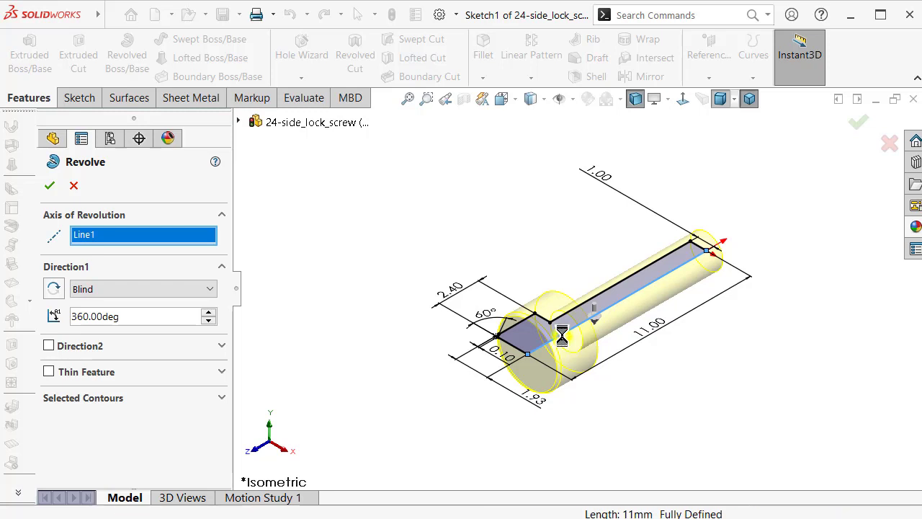
key(Return)
click(456, 233)
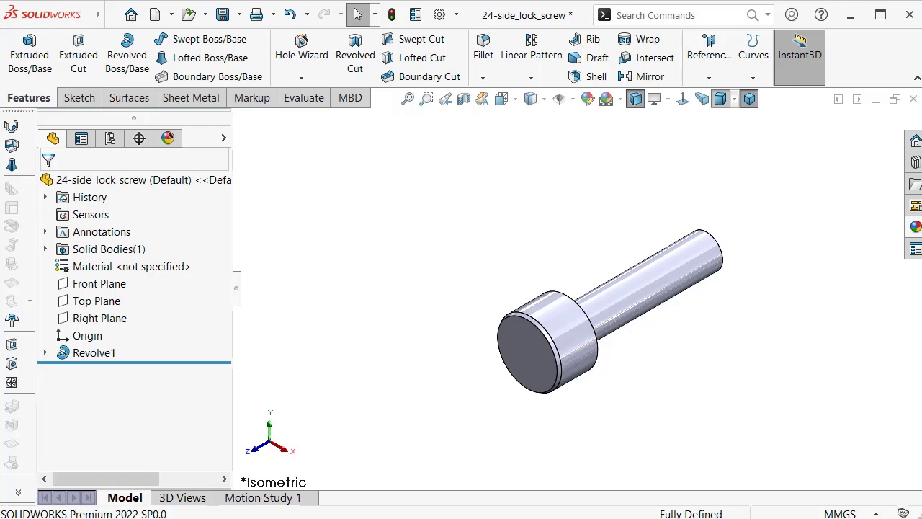
Step: Apply the satin finish stainless steel appearance to the screw
click(915, 226)
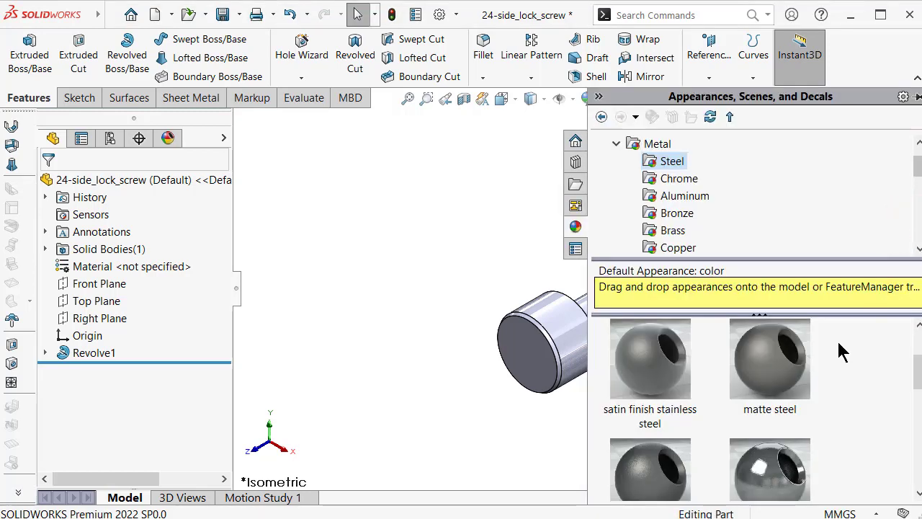
drag(658, 381, 497, 321)
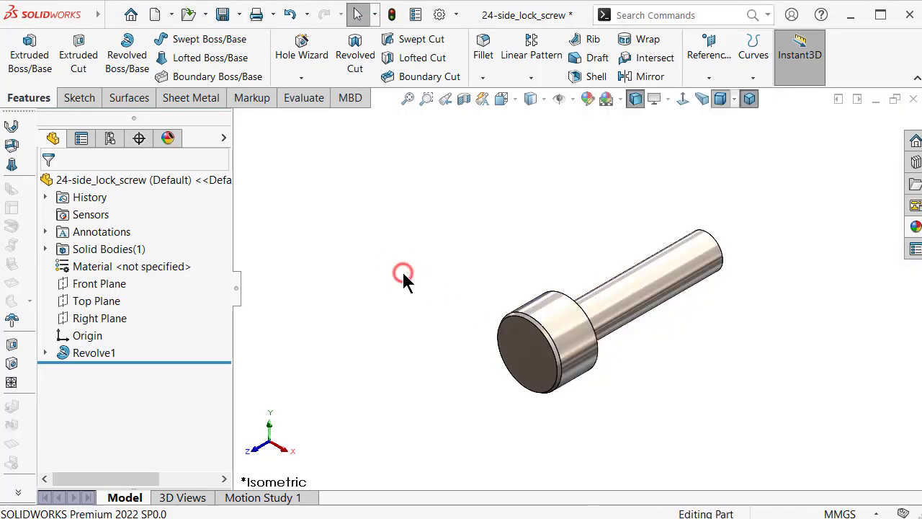
click(535, 374)
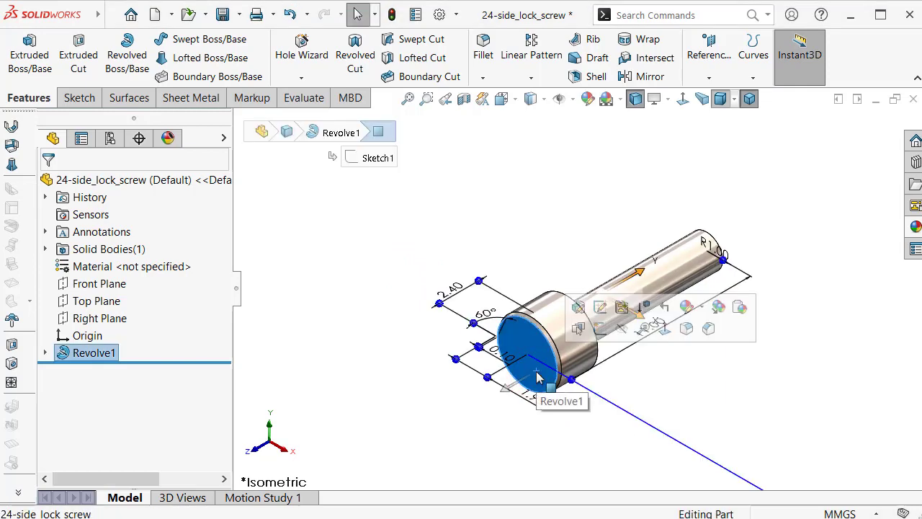
Step: Sketch a six-sided circumscribed polygon centred on the origin on the head's front face
click(612, 327)
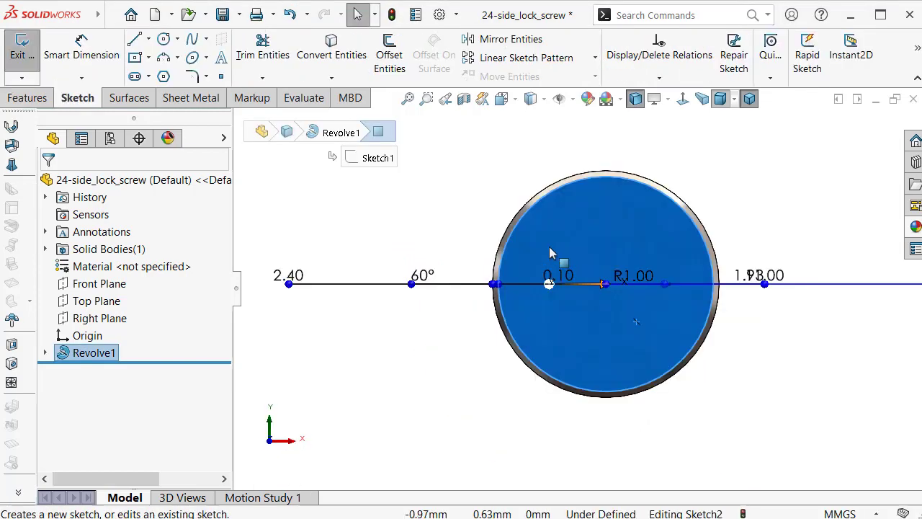
click(164, 77)
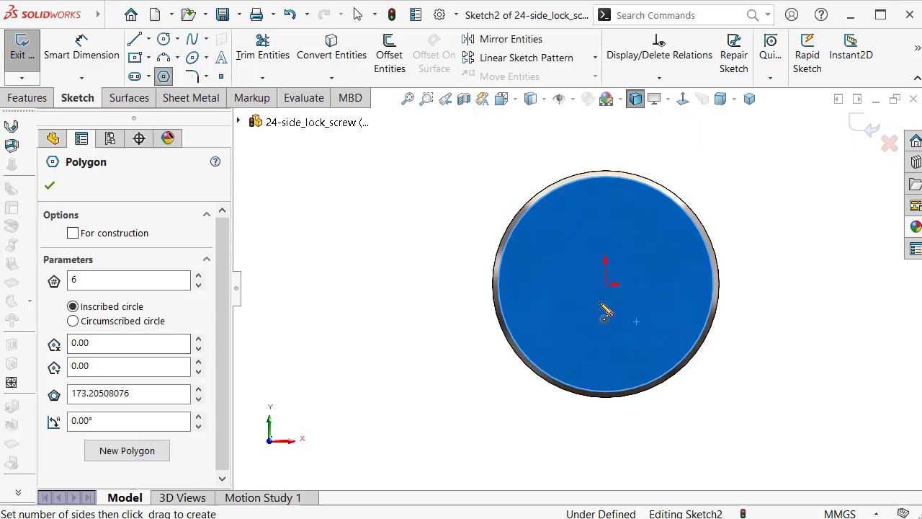
drag(605, 283, 536, 195)
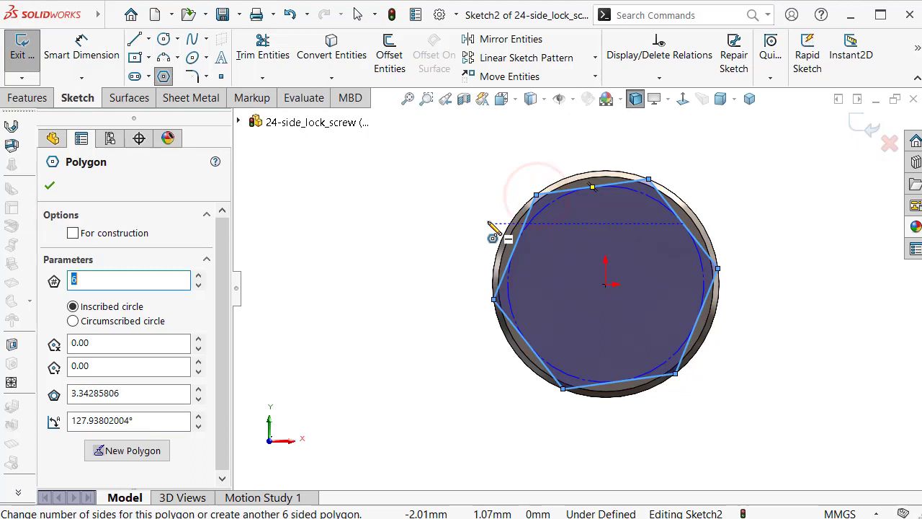
click(73, 321)
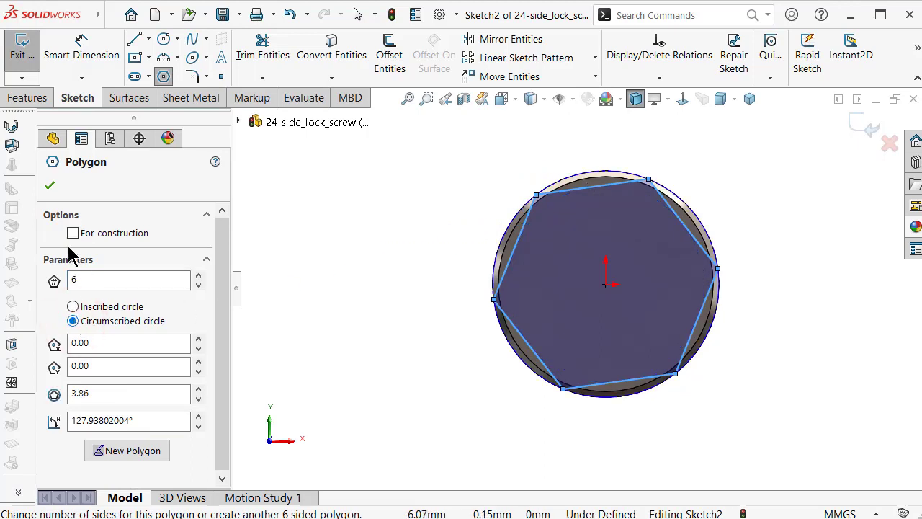
click(52, 189)
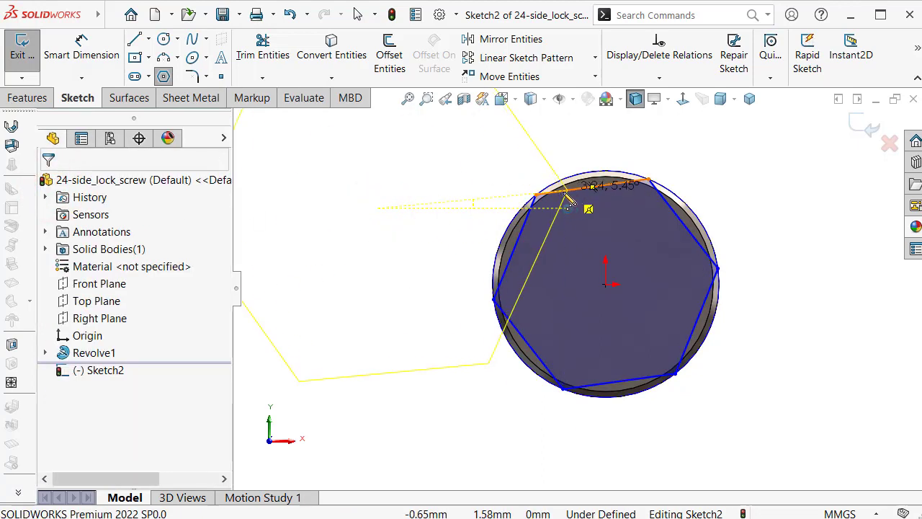
key(Escape)
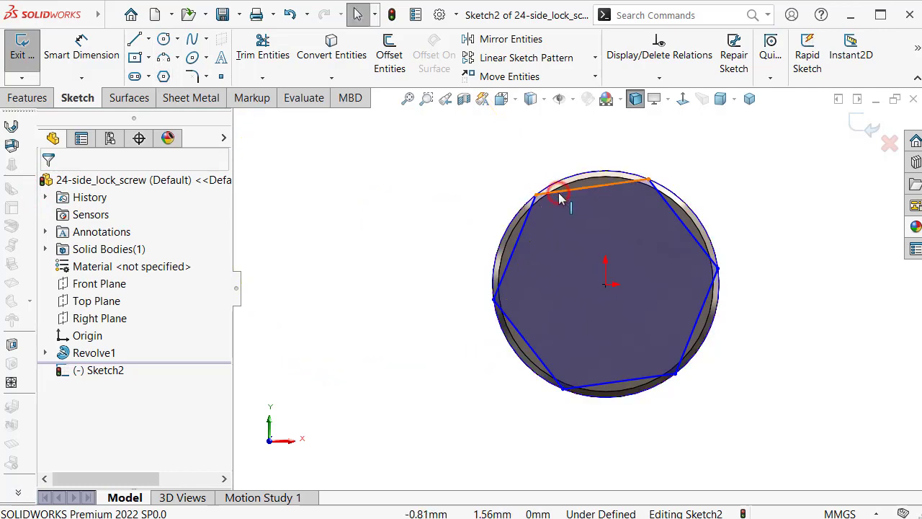
Step: Make the hexagon's top edge horizontal and snap its top-left corner onto the construction circle
click(561, 199)
click(601, 129)
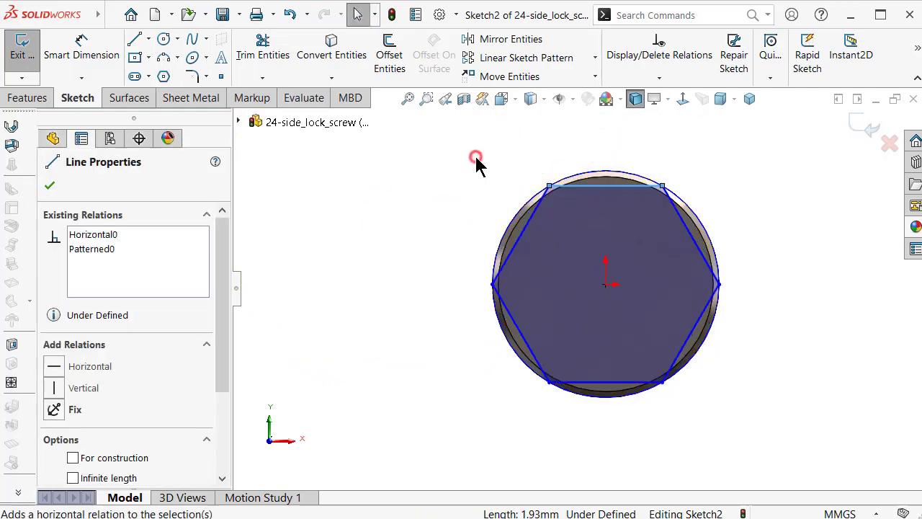
click(476, 162)
scroll(638, 189, down, 3)
scroll(457, 241, down, 2)
scroll(403, 273, down, 2)
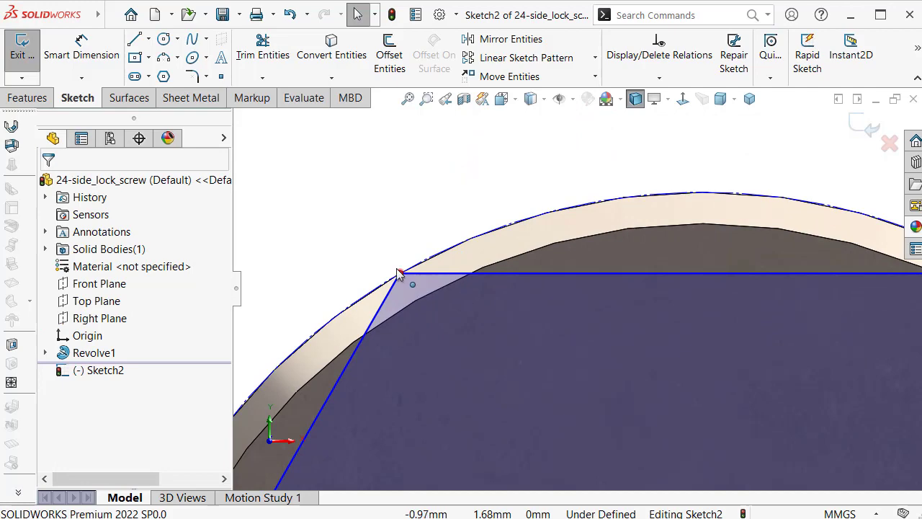
drag(399, 274, 375, 233)
click(324, 214)
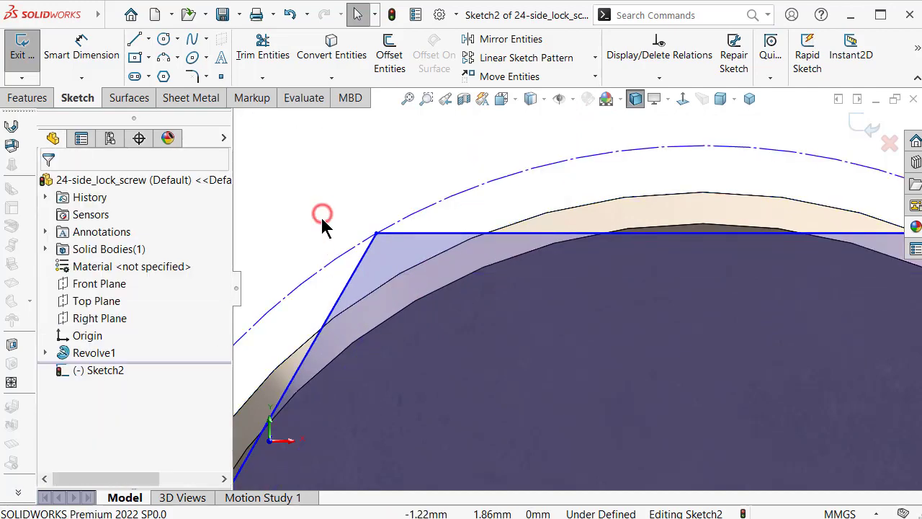
Step: Make the hexagon's construction circle coradial with the head's outer edge
click(331, 264)
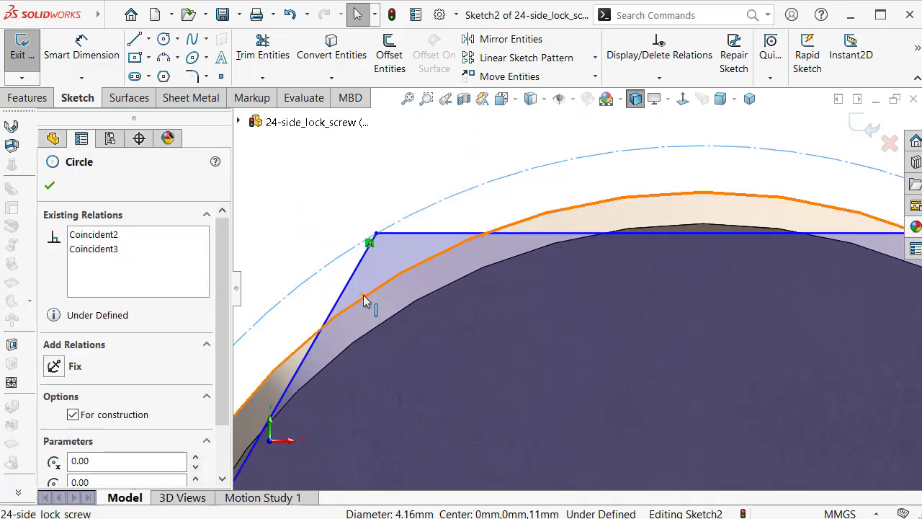
ctrl+click(360, 295)
click(406, 231)
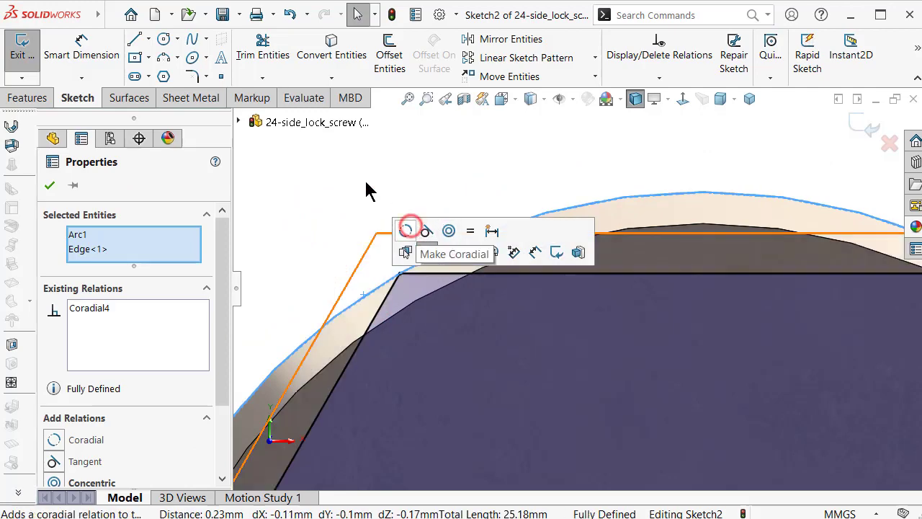
click(360, 172)
scroll(353, 163, up, 2)
scroll(666, 215, up, 2)
scroll(666, 214, up, 1)
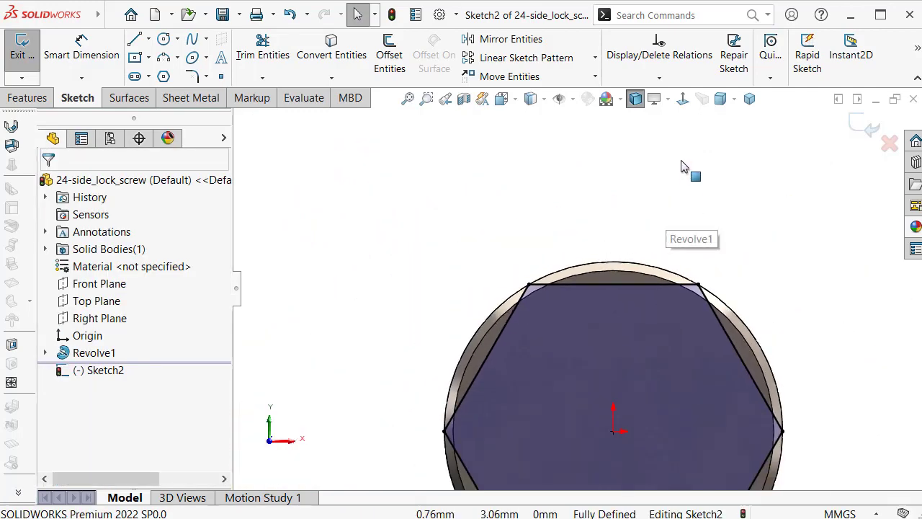
click(750, 99)
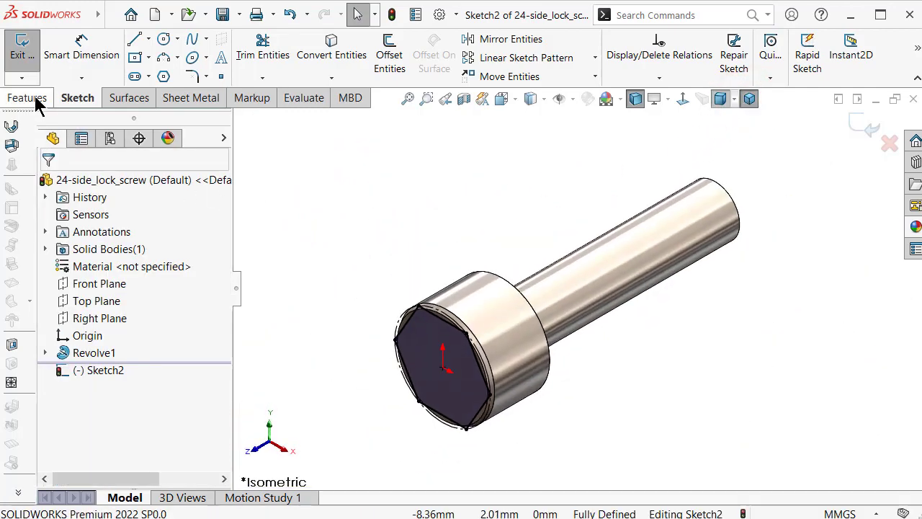
Step: Cut-extrude the hexagon sketch with Flip side to cut, trimming the round head into a hex
click(36, 99)
click(76, 61)
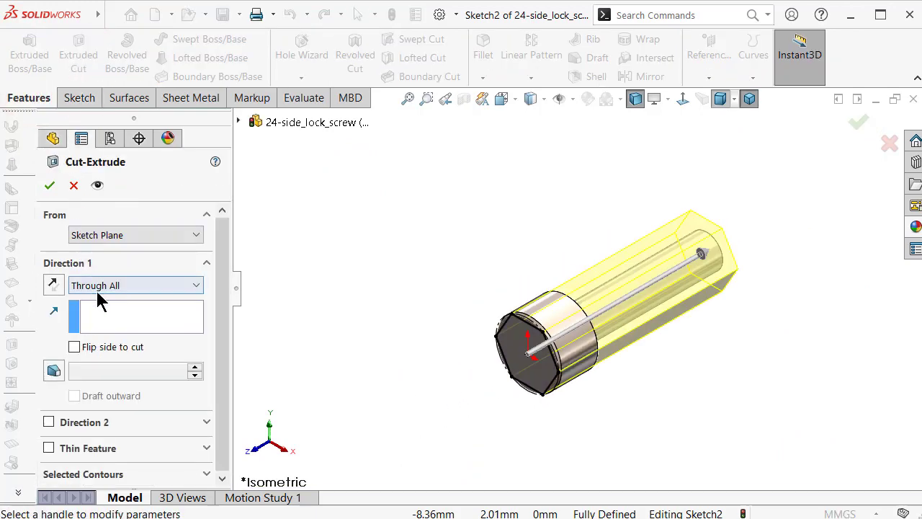
click(73, 347)
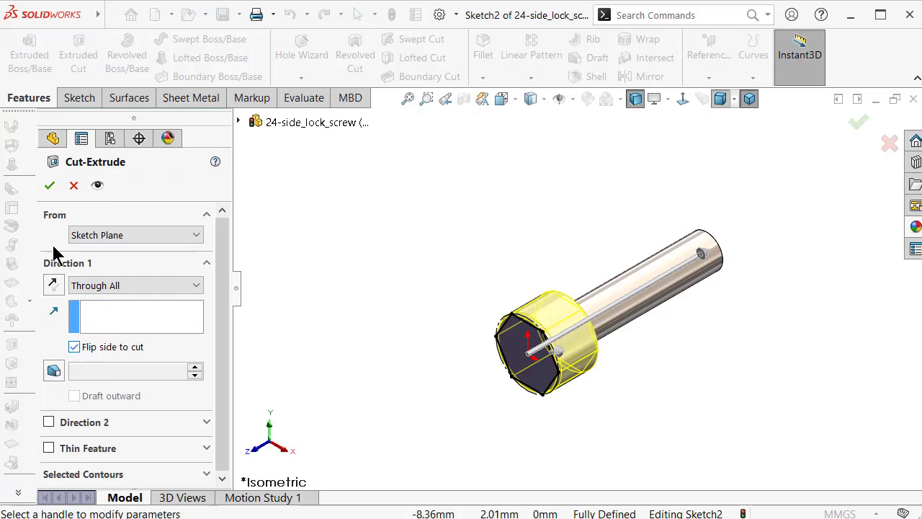
click(49, 186)
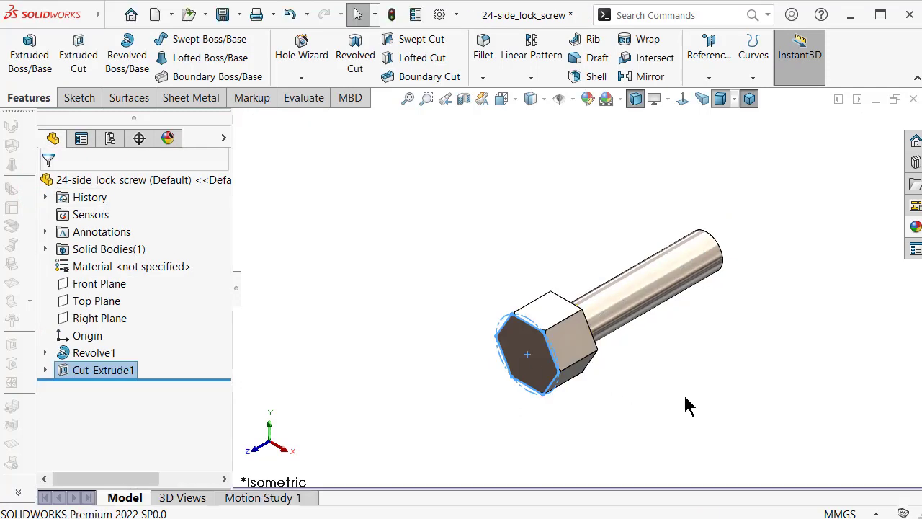
mouse_move(702, 366)
middle_down()
mouse_move(519, 305)
mouse_move(519, 317)
mouse_move(560, 298)
mouse_move(531, 312)
middle_up()
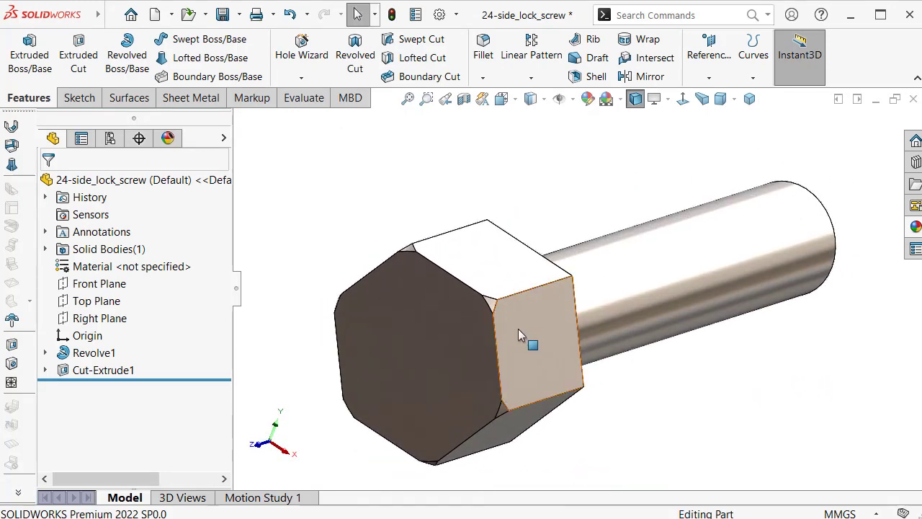
key(ctrl+7)
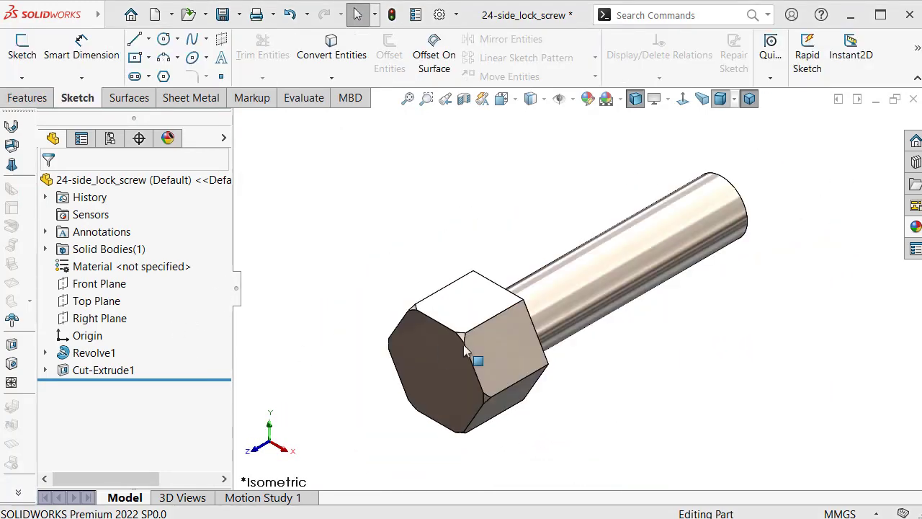
Step: Edit Sketch1 under Revolve1 and delete the old 0.10 and 60° chamfer dimensions
click(45, 352)
click(106, 370)
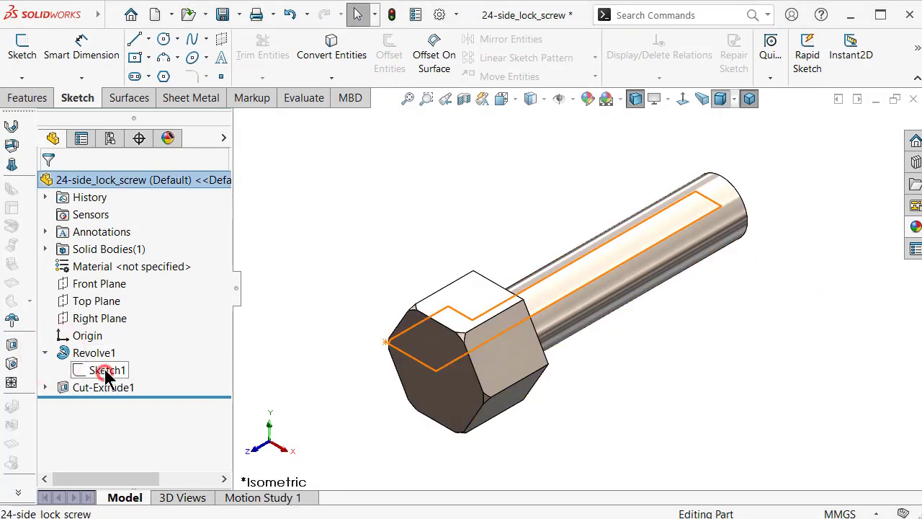
click(118, 330)
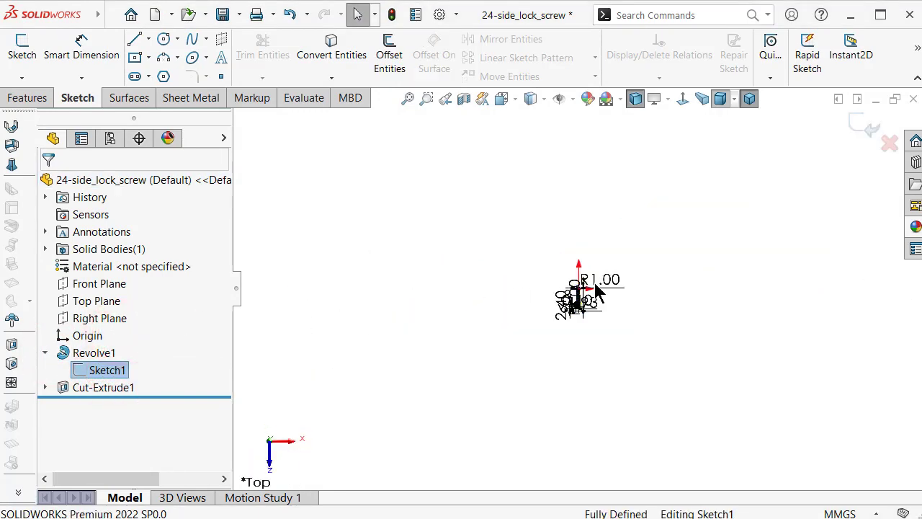
scroll(595, 290, down, 3)
scroll(559, 336, down, 3)
scroll(541, 358, down, 3)
scroll(432, 303, down, 3)
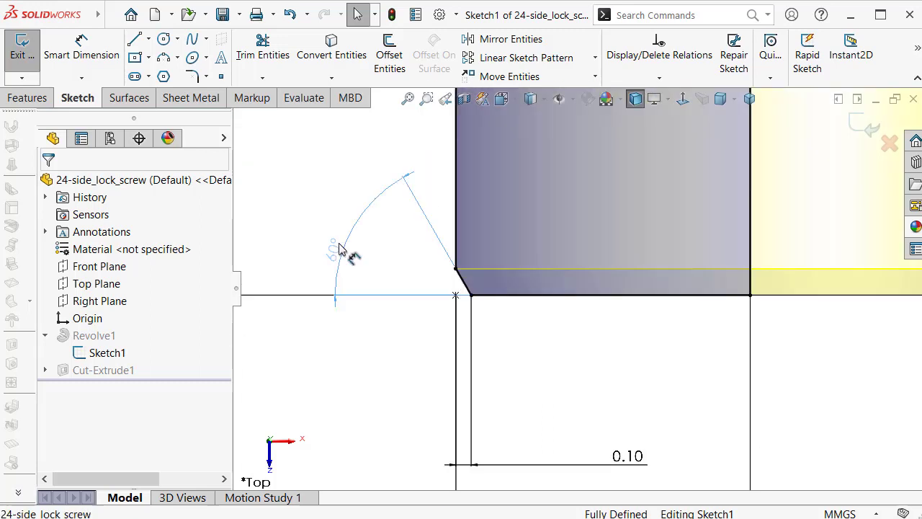
click(357, 263)
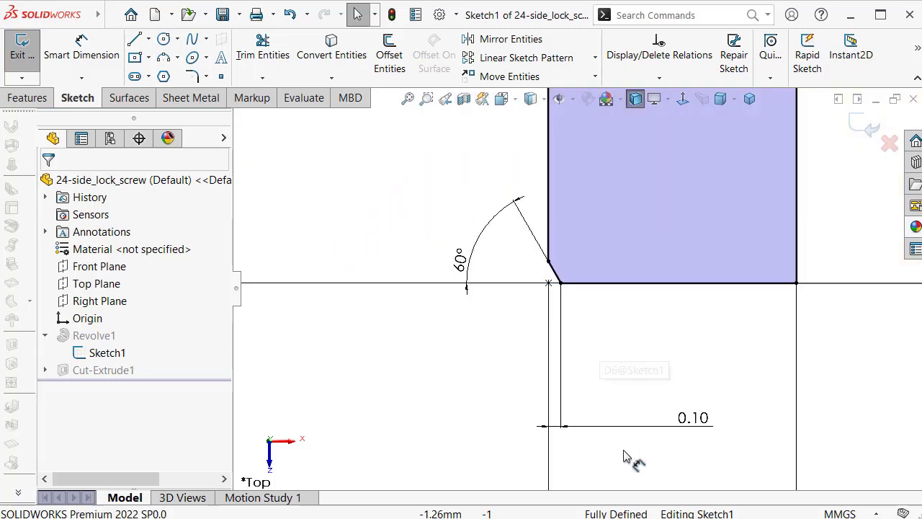
click(566, 406)
key(Delete)
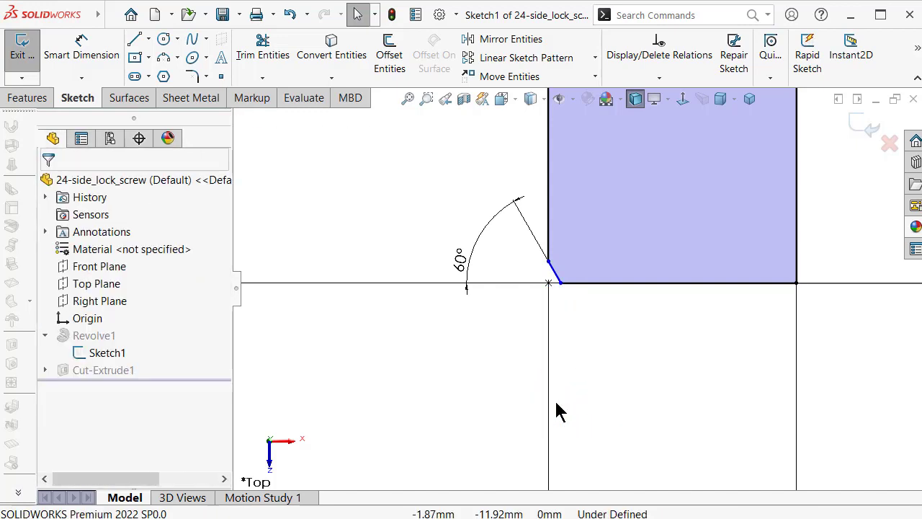
key(Delete)
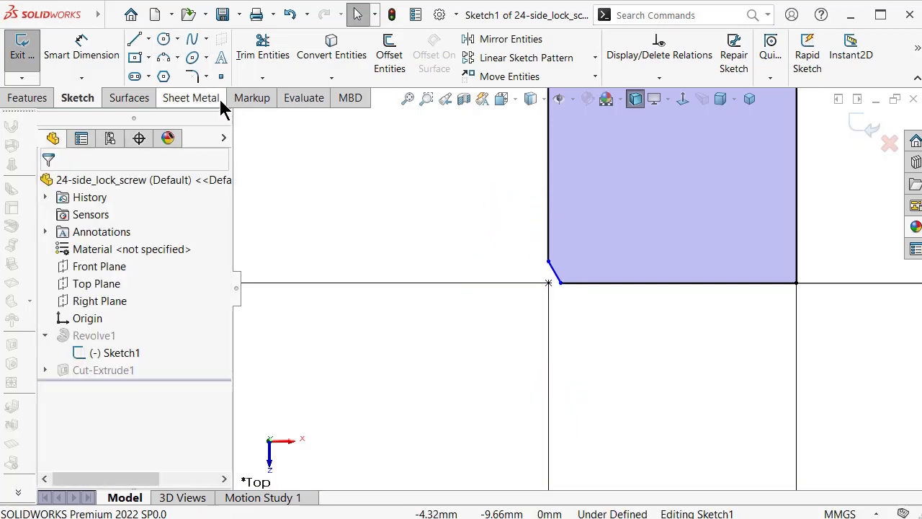
Step: Re-dimension the chamfer with a 60° angle and a 0.10 mm height
click(82, 43)
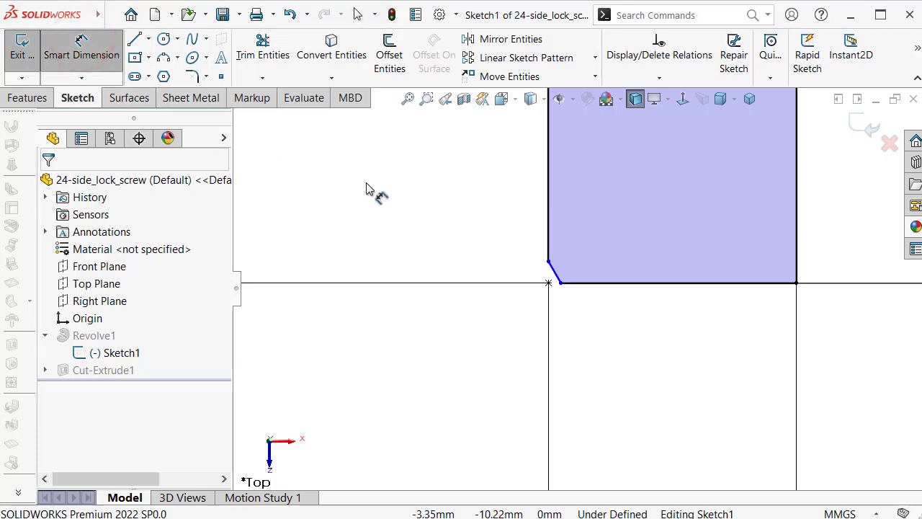
scroll(559, 243, down, 2)
scroll(533, 252, down, 1)
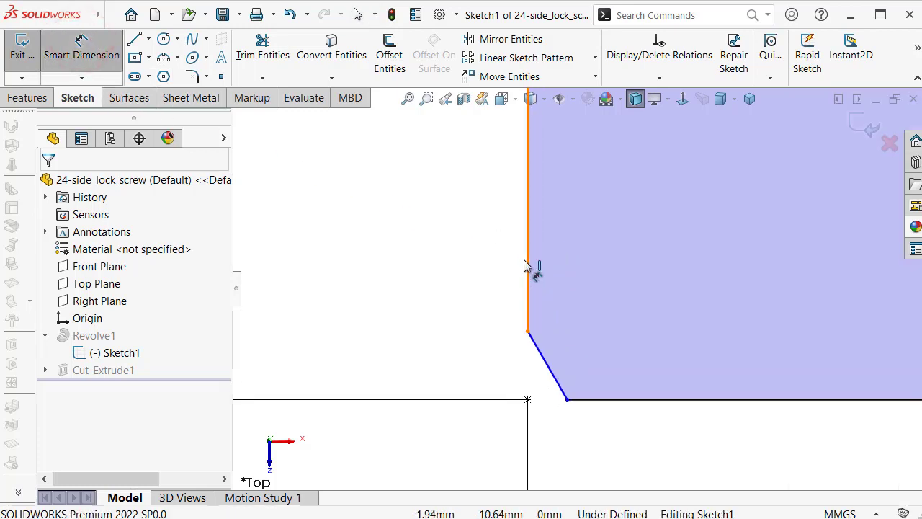
click(524, 259)
click(540, 353)
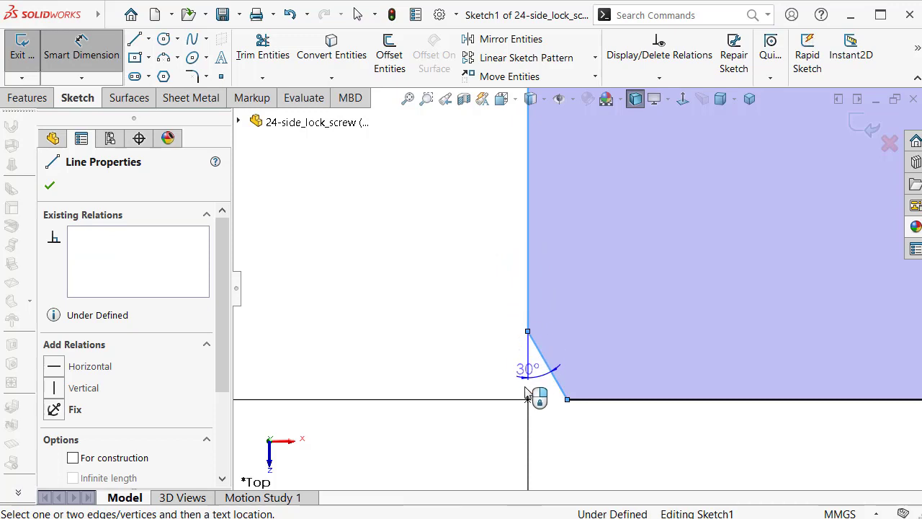
click(555, 457)
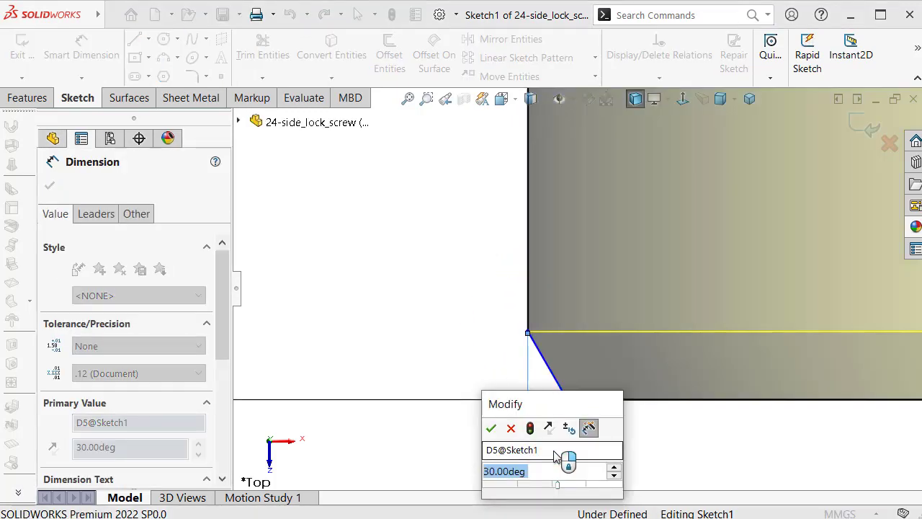
text(60)
key(Return)
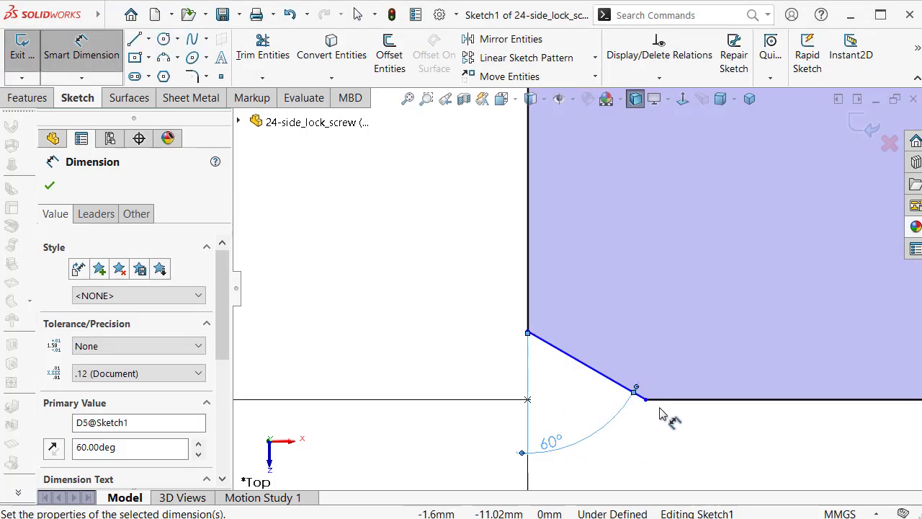
click(552, 304)
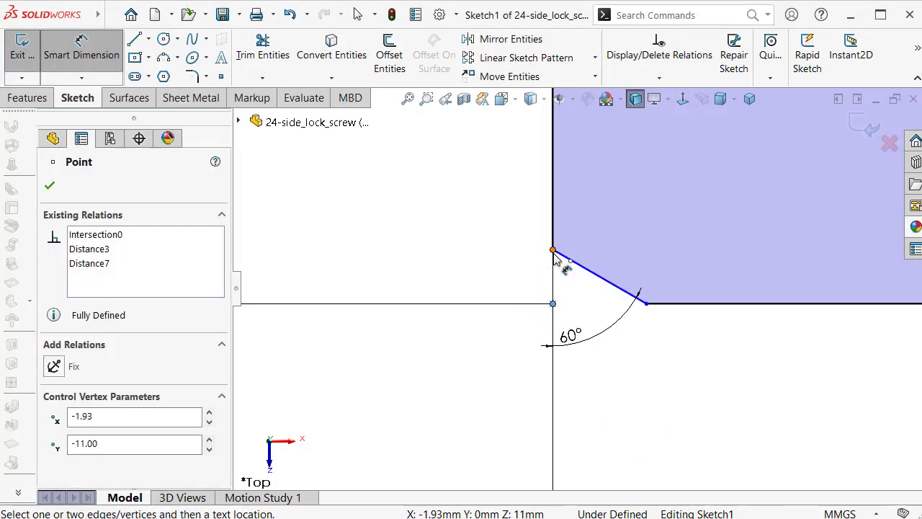
click(553, 250)
click(526, 275)
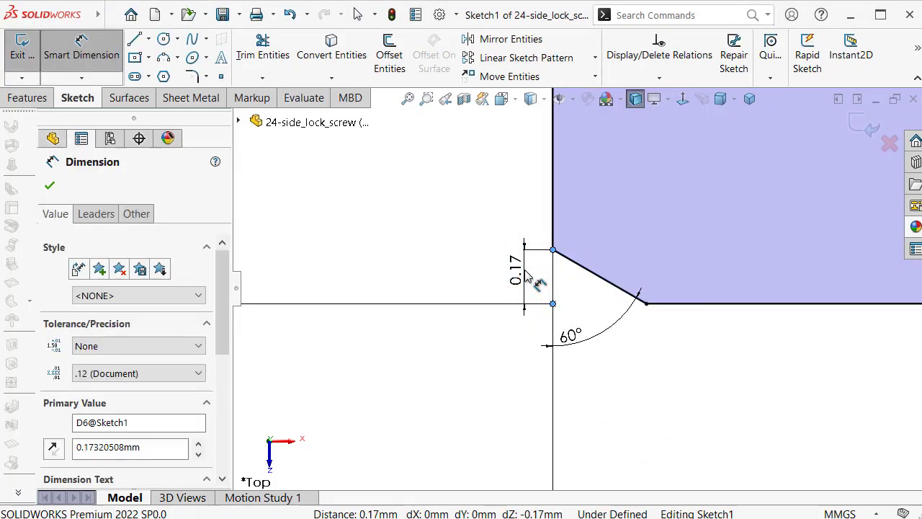
text(0,)
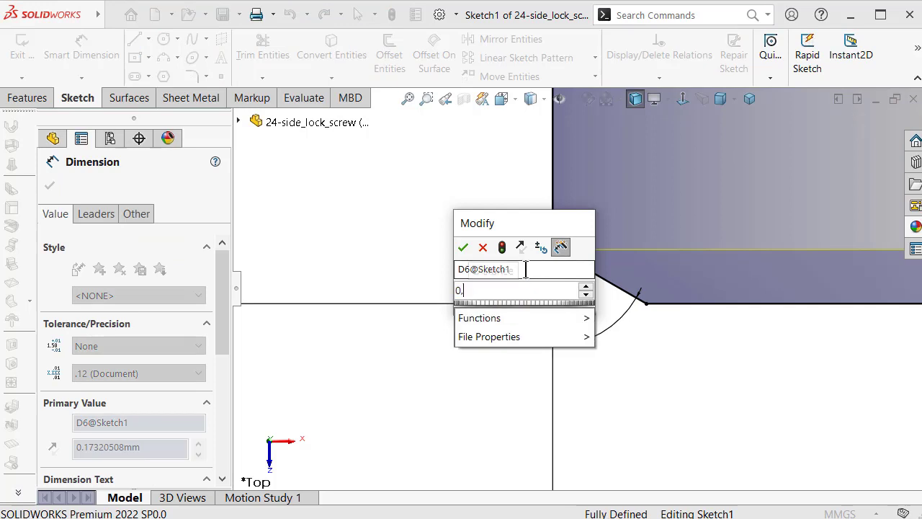
text(1)
click(464, 247)
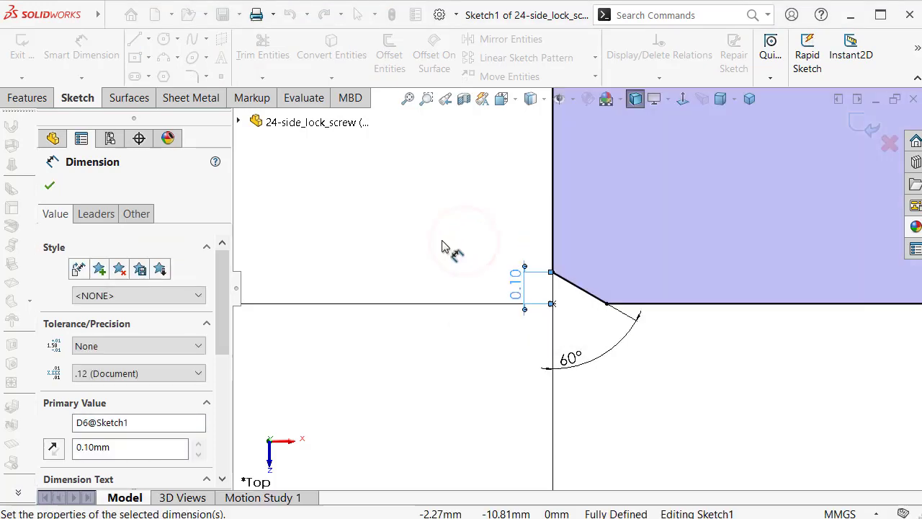
Step: Exit Sketch1 so the hex-head screw rebuilds with the new chamfer
scroll(601, 235, up, 2)
scroll(627, 199, up, 3)
scroll(627, 199, up, 1)
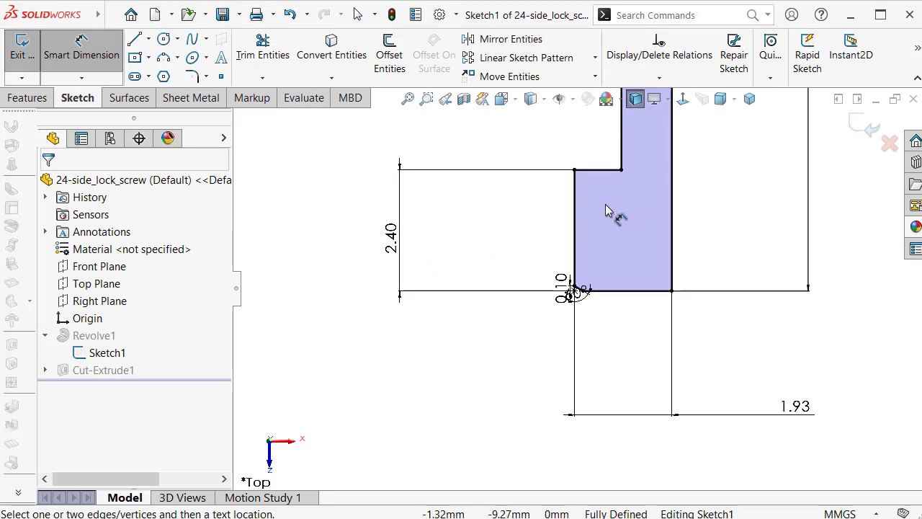
scroll(605, 204, up, 2)
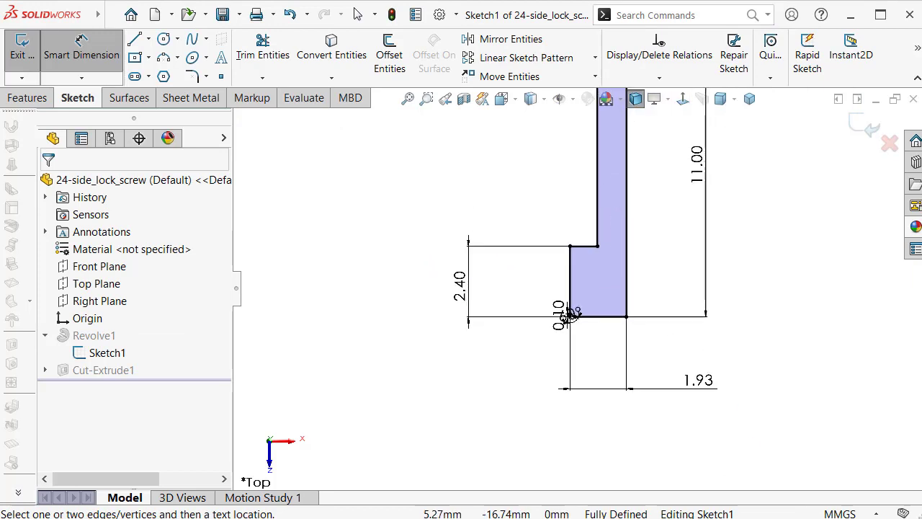
key(f)
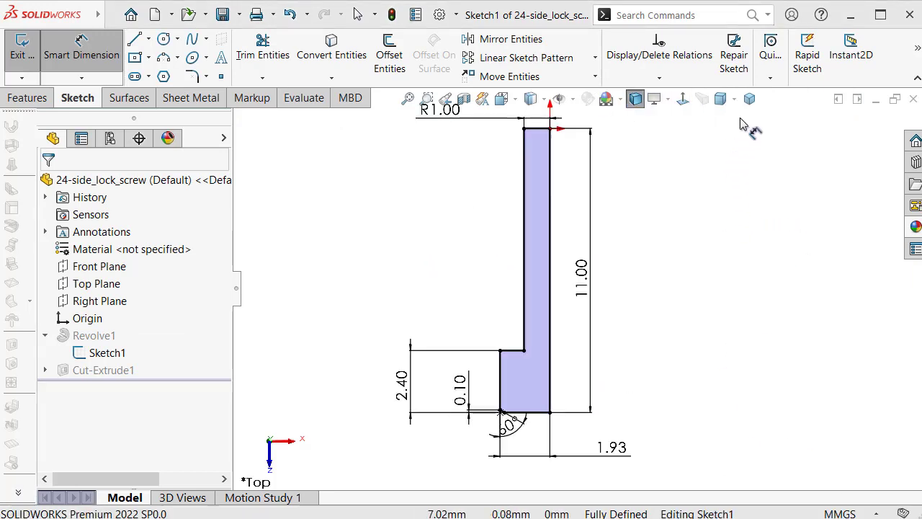
click(749, 98)
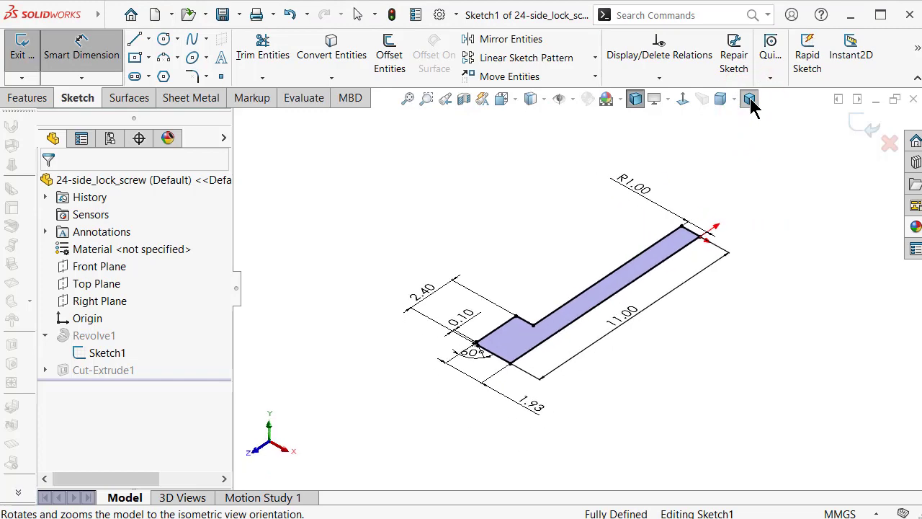
click(868, 126)
mouse_move(712, 268)
middle_down()
mouse_move(677, 339)
mouse_move(591, 373)
mouse_move(586, 447)
middle_up()
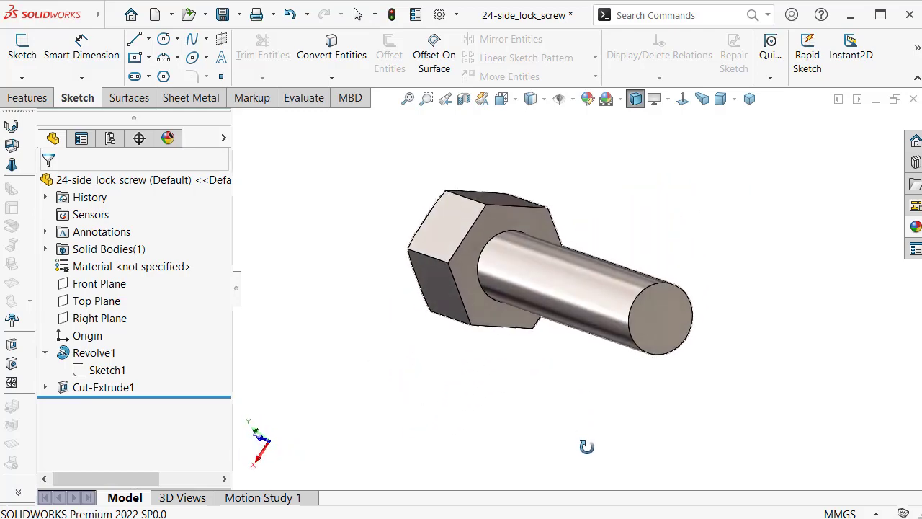
Step: Add a thread starting at the shaft's end edge and ending up to the hex head's shoulder
click(18, 99)
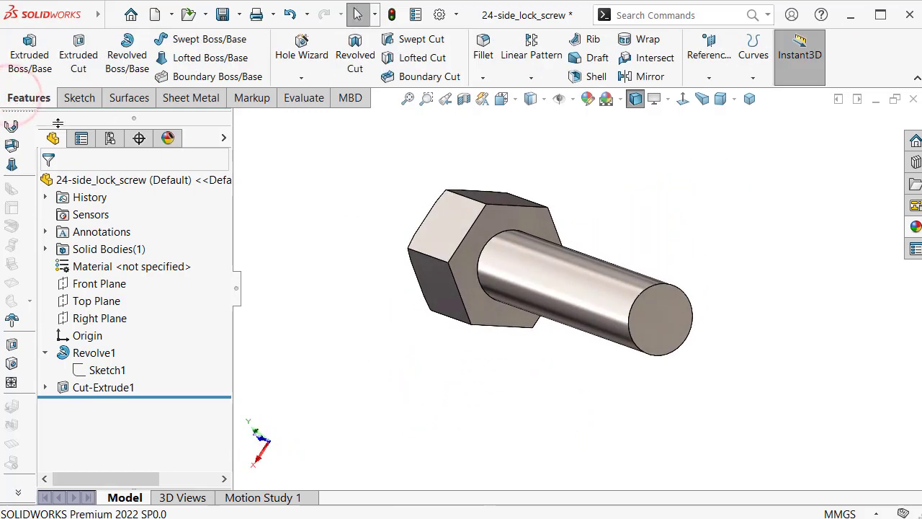
click(306, 81)
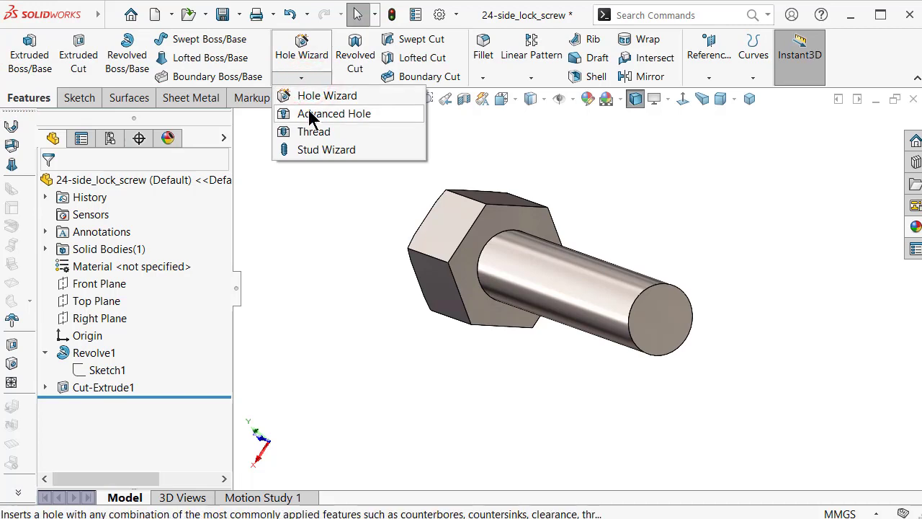
click(314, 132)
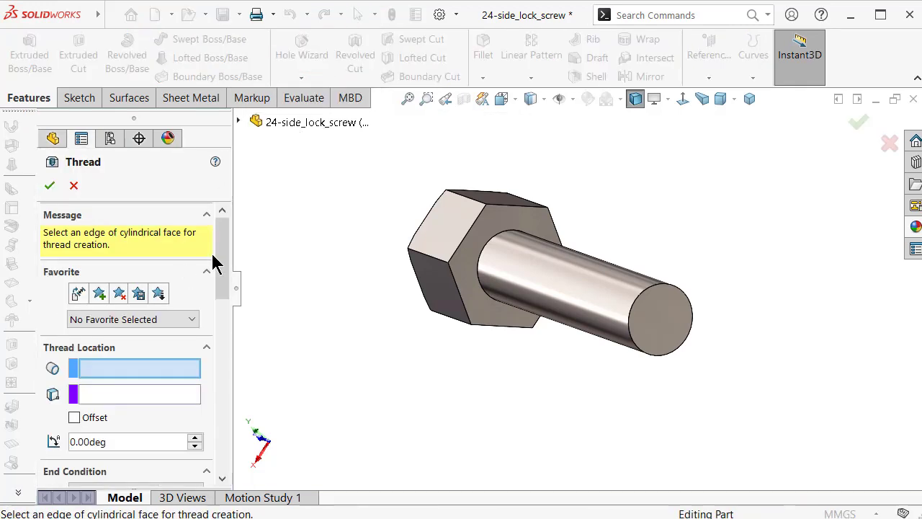
click(670, 287)
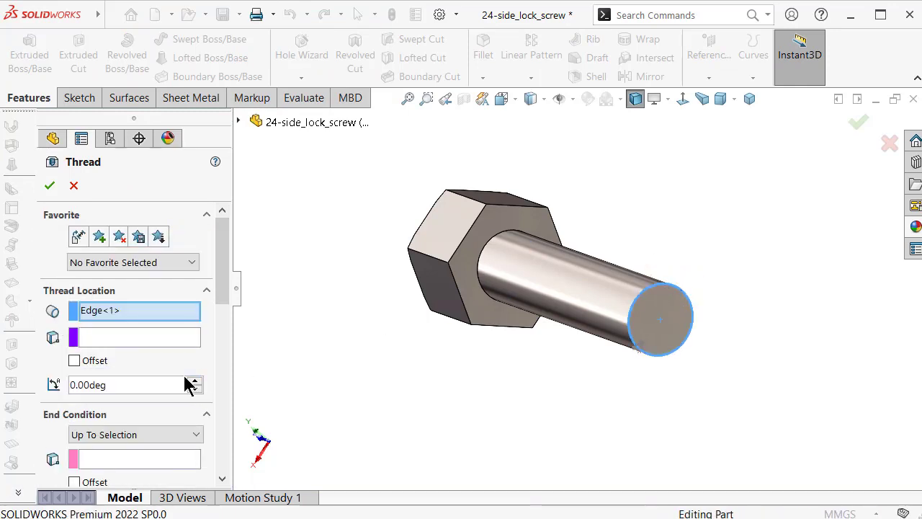
click(92, 459)
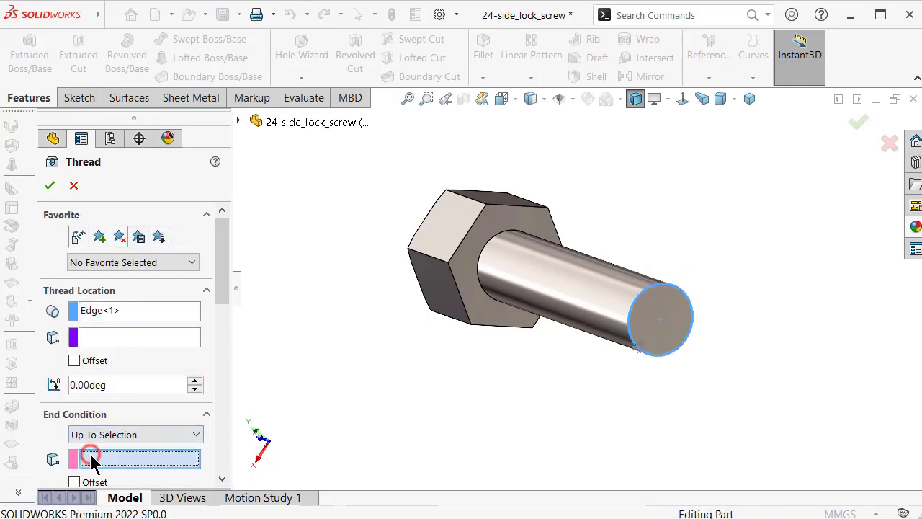
click(499, 216)
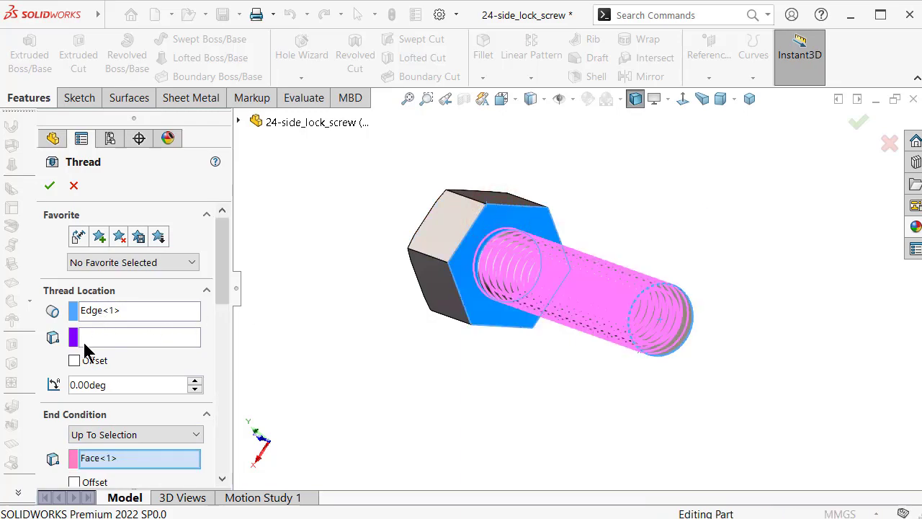
key(ctrl+4)
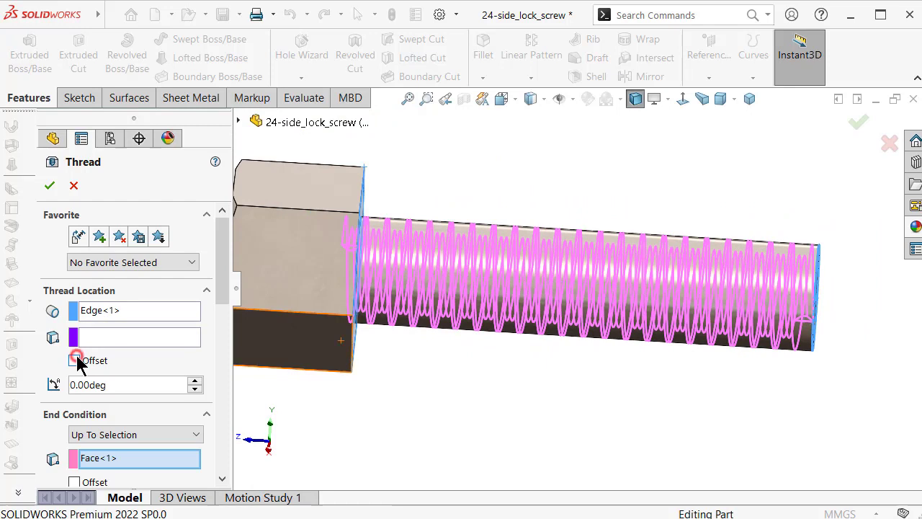
Step: Offset the thread start 0.50 mm, reversed so it begins beyond the shaft tip
click(75, 359)
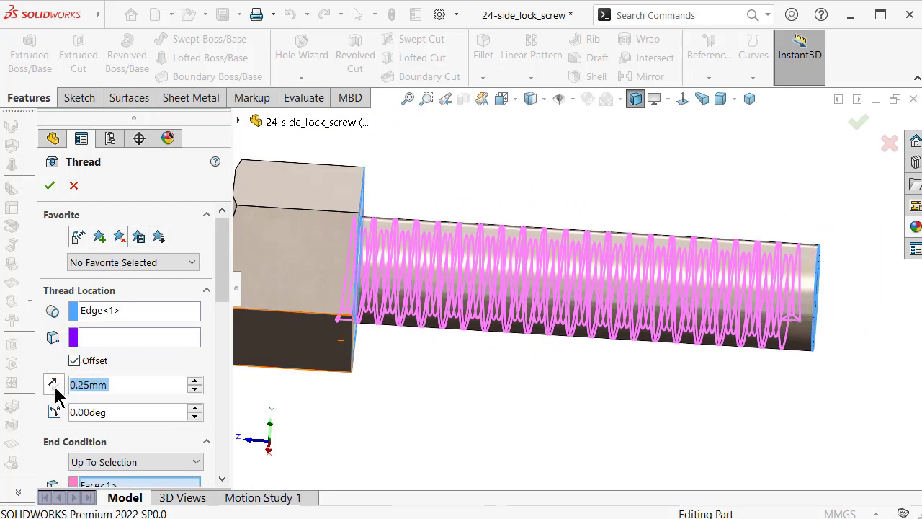
click(52, 384)
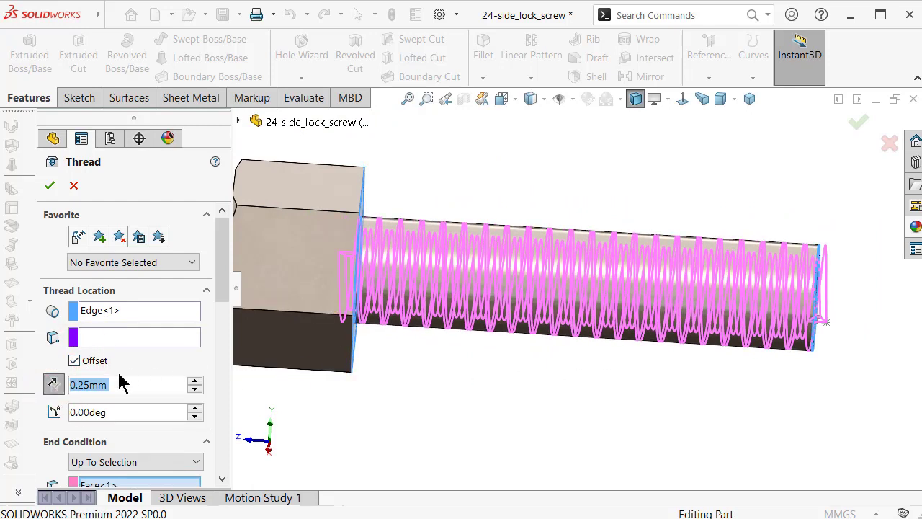
text(0.5)
key(Return)
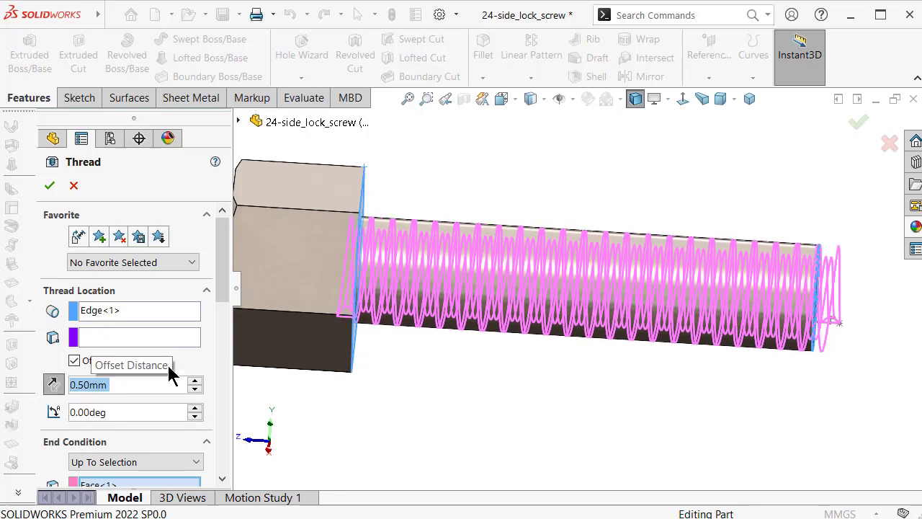
drag(220, 281, 222, 383)
Step: Finish Thread1 as a Metric Die M2x0.4 extruded thread with a mirrored profile
click(135, 387)
click(134, 391)
click(173, 309)
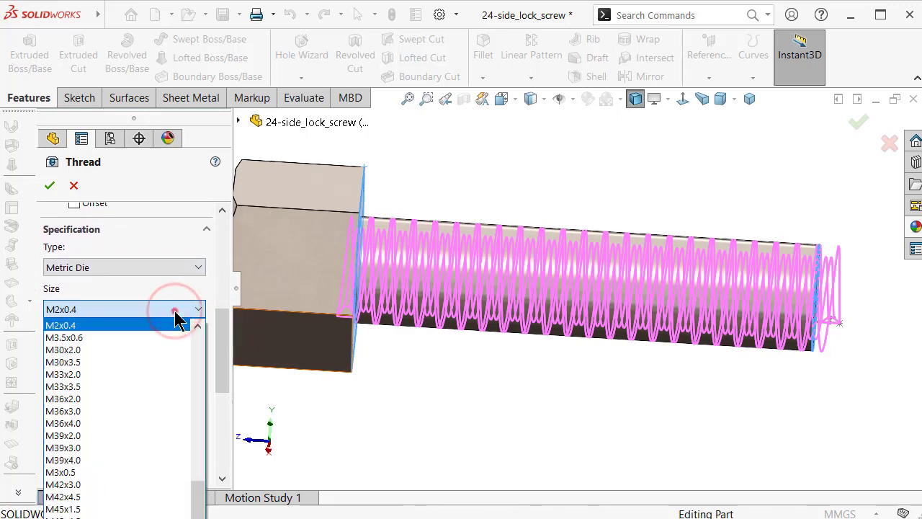
click(173, 310)
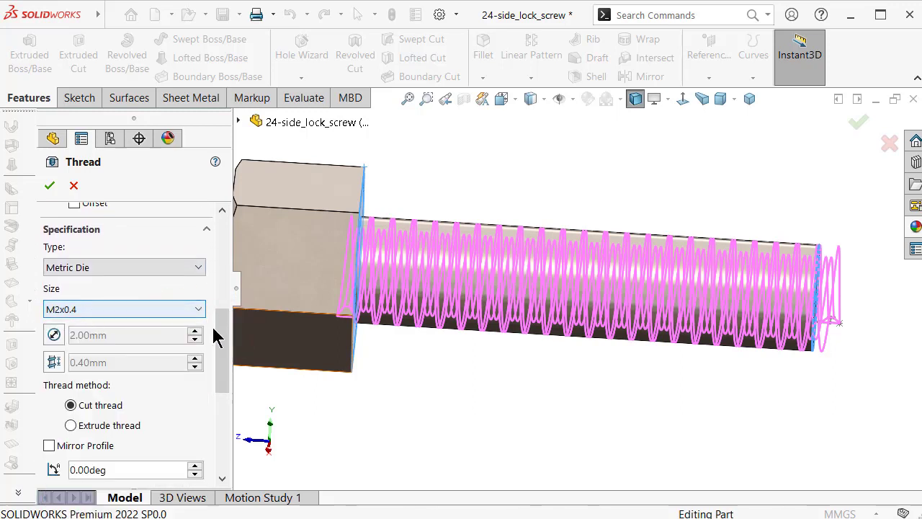
drag(215, 334, 220, 370)
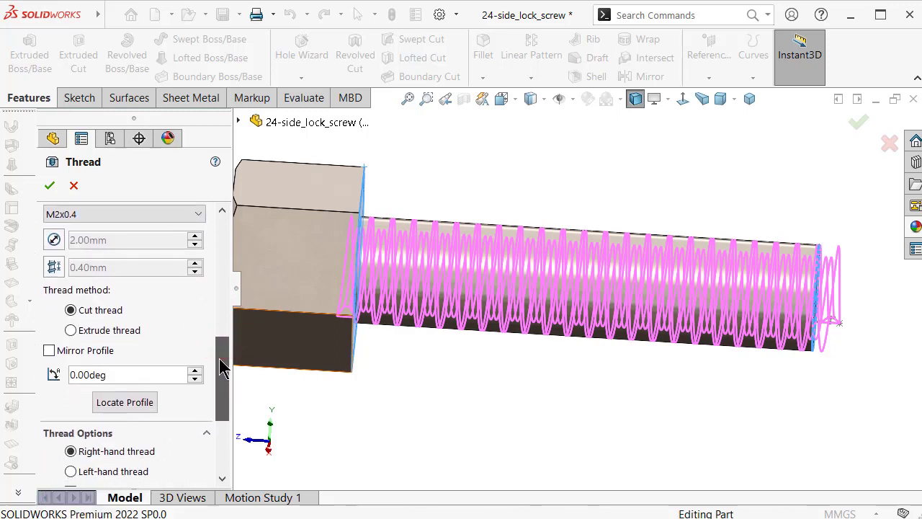
click(71, 331)
click(49, 350)
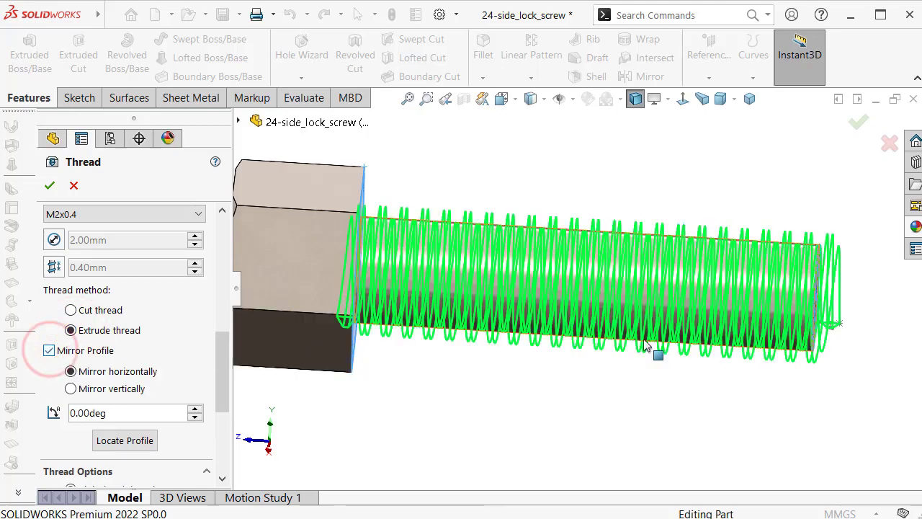
mouse_move(648, 339)
middle_down()
mouse_move(632, 213)
mouse_move(484, 264)
middle_up()
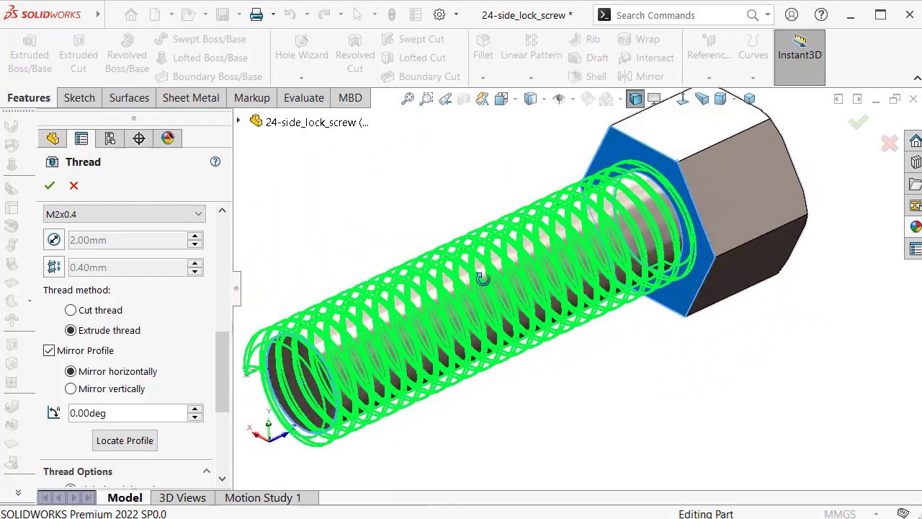
mouse_move(222, 373)
mouse_down()
mouse_move(222, 421)
mouse_move(225, 282)
mouse_move(236, 241)
mouse_up()
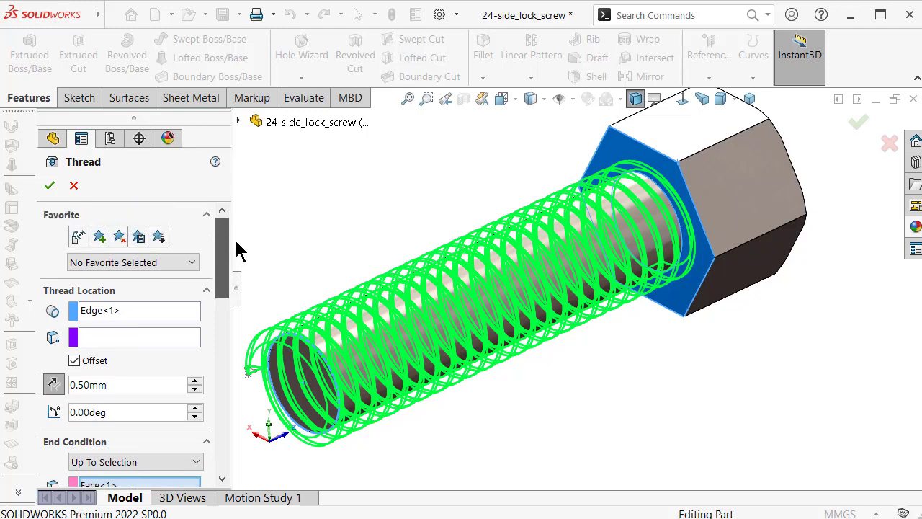
click(48, 184)
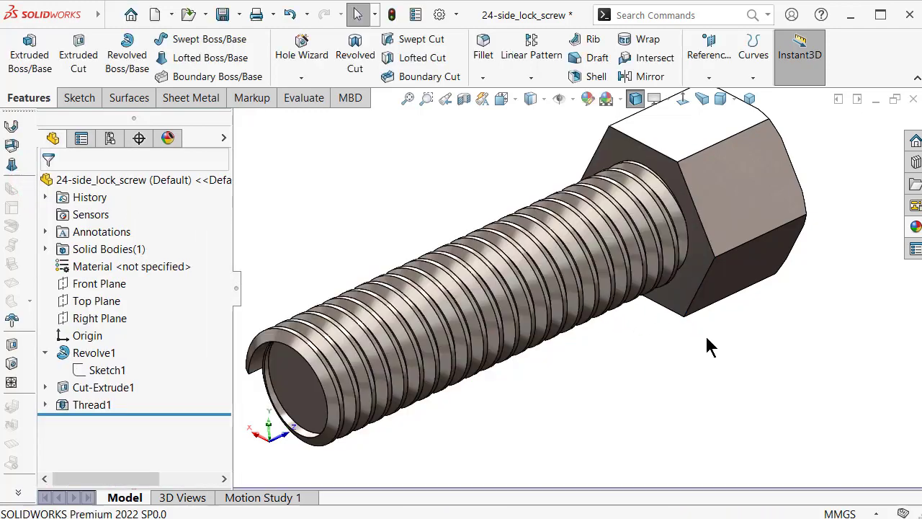
Step: Apply Cut With Surface to the threaded screw using the Front Plane as the cutting surface
middle_drag(605, 339, 604, 291)
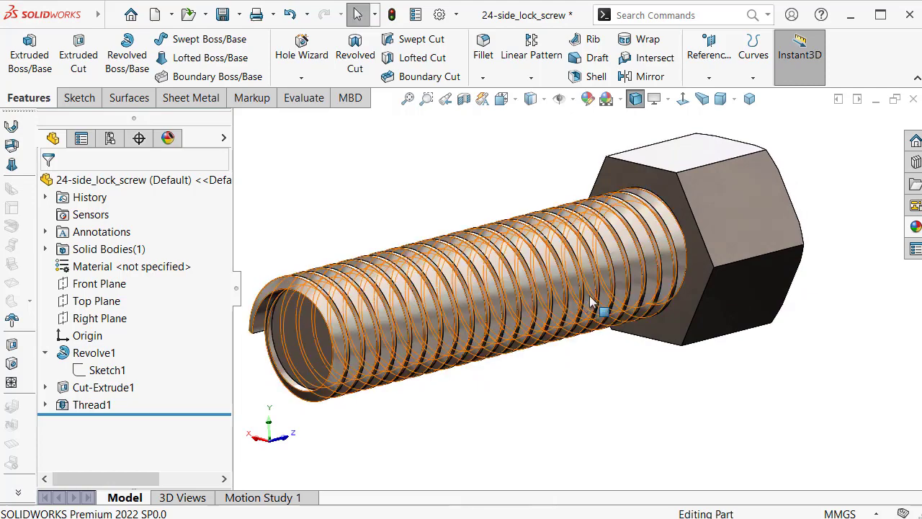
click(129, 98)
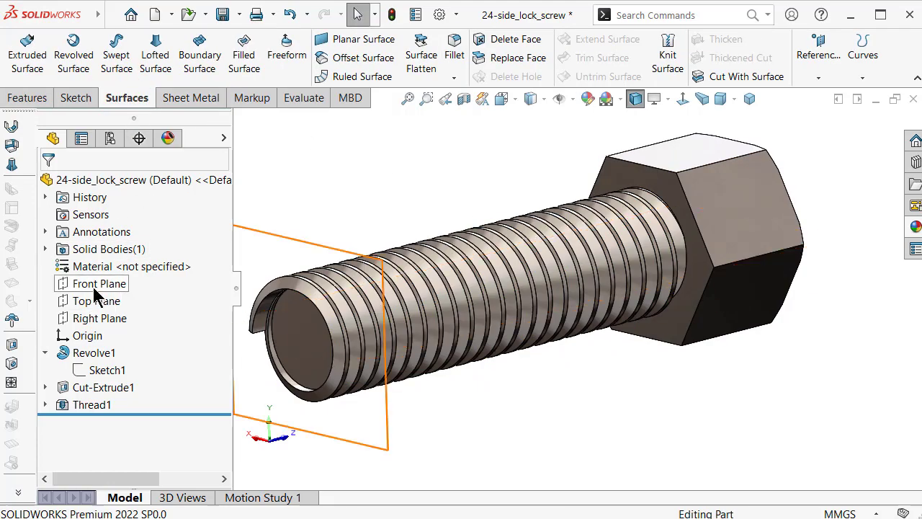
click(94, 289)
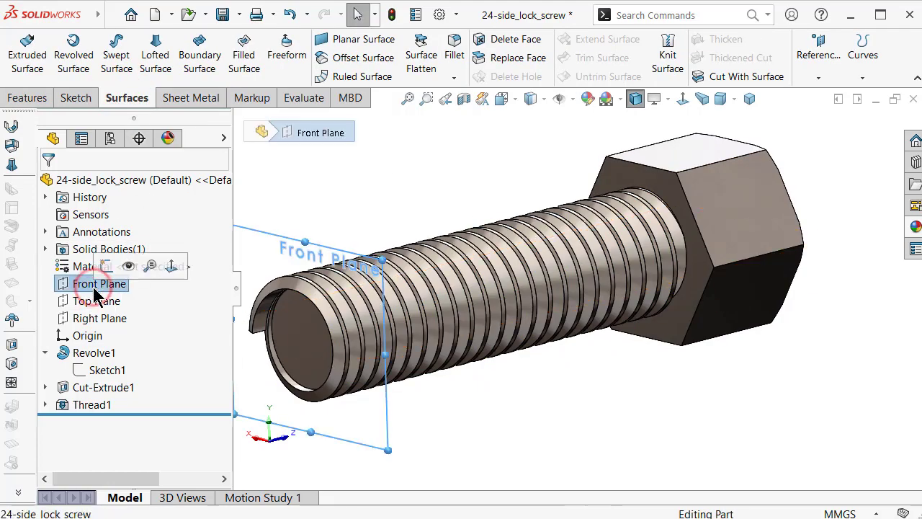
click(724, 77)
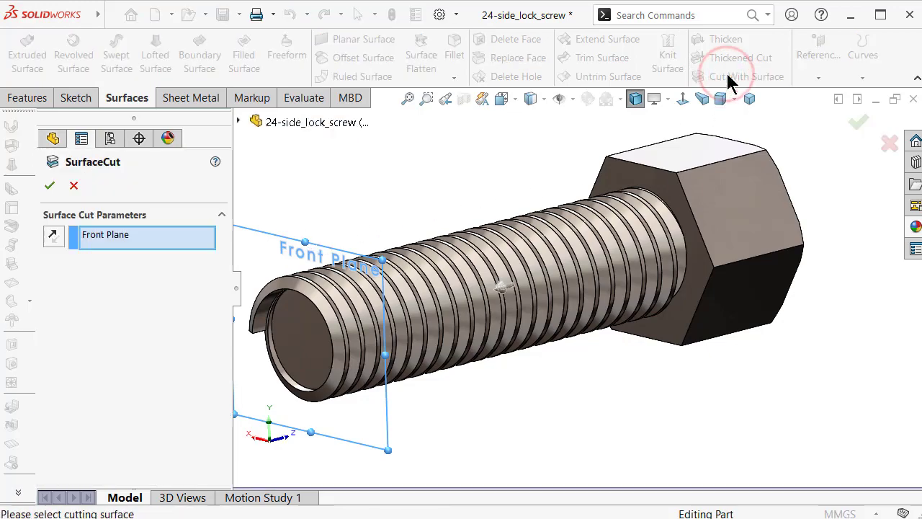
click(49, 187)
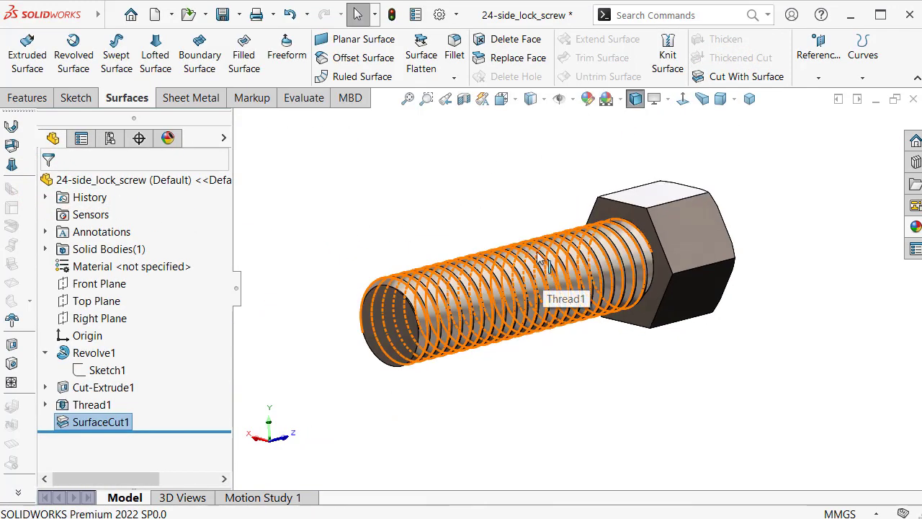
Step: Turn the hex head toward the viewer, hide the FeatureManager tree, switch to Perspective, and save
mouse_move(444, 186)
middle_down()
mouse_move(478, 314)
mouse_move(487, 420)
mouse_move(463, 479)
mouse_move(552, 299)
middle_up()
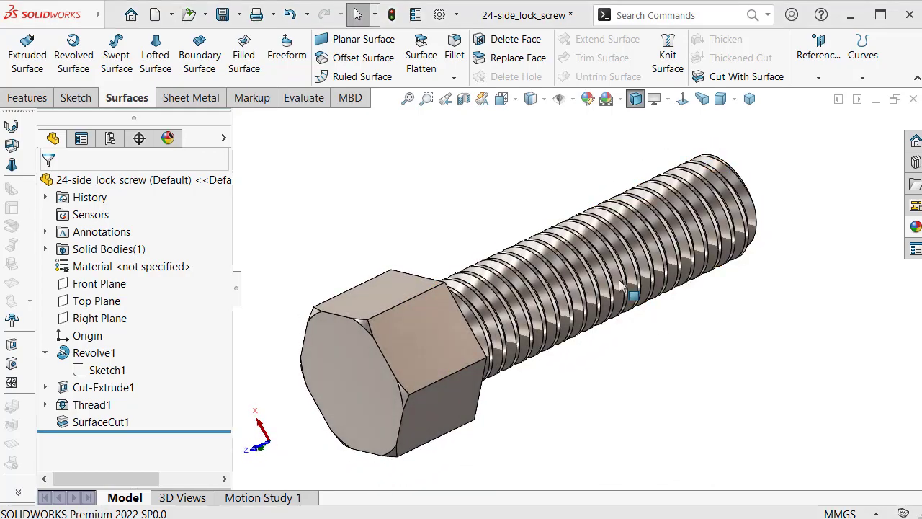
middle_drag(628, 294, 412, 289)
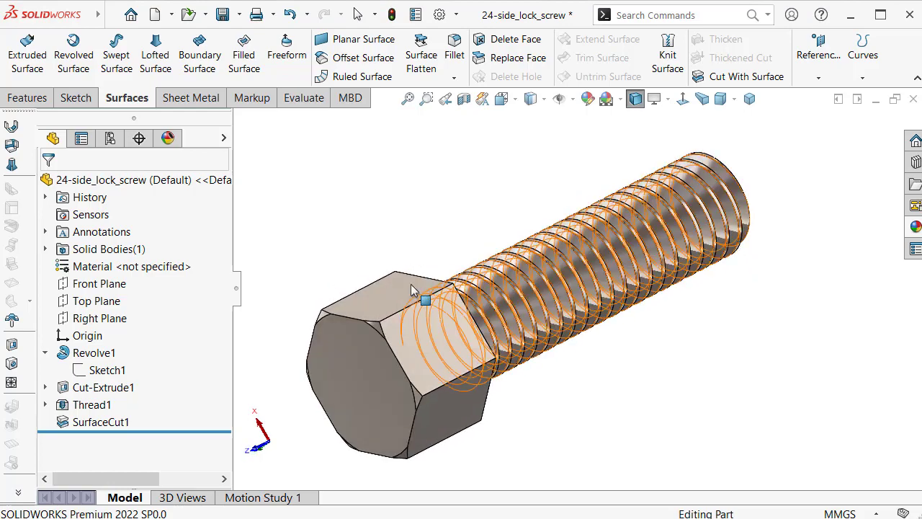
click(234, 288)
click(605, 119)
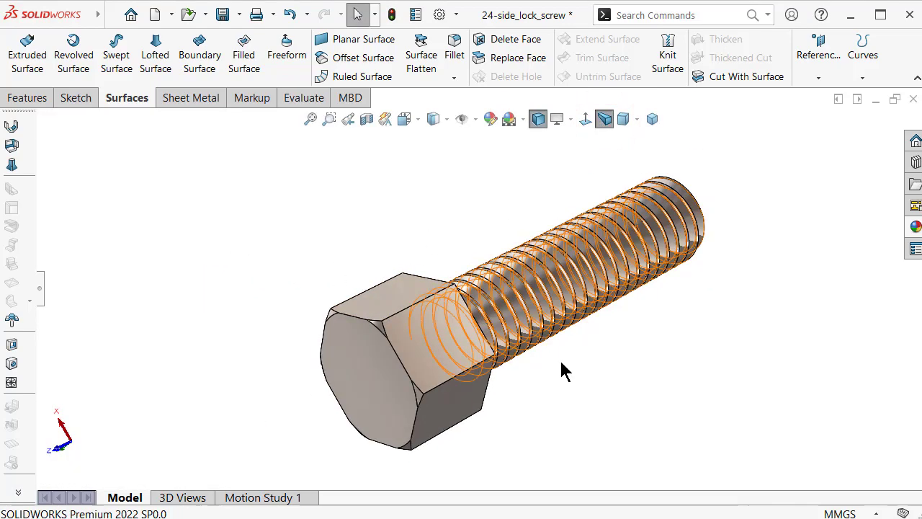
scroll(695, 258, down, 1)
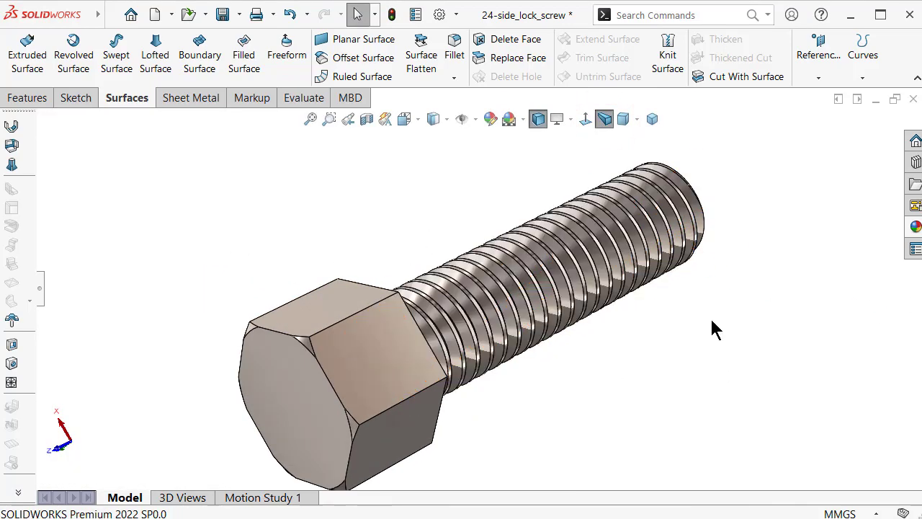
scroll(708, 327, up, 1)
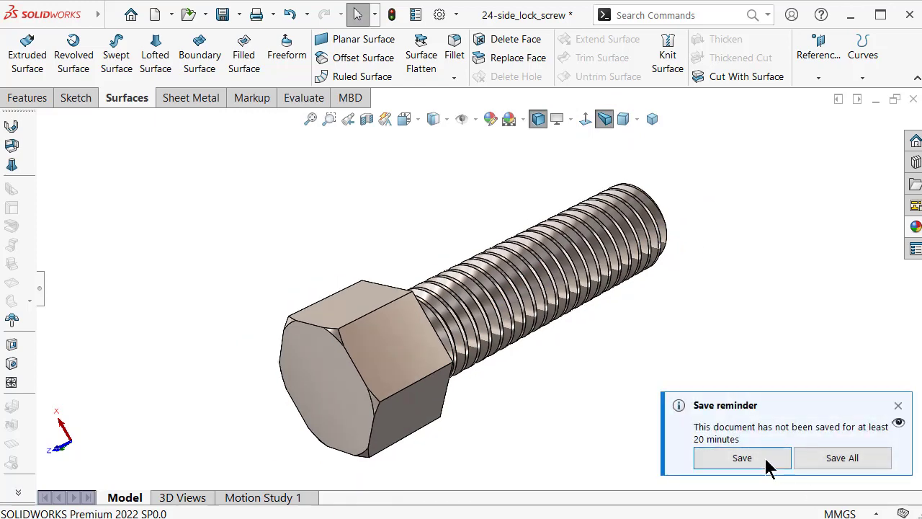
click(768, 463)
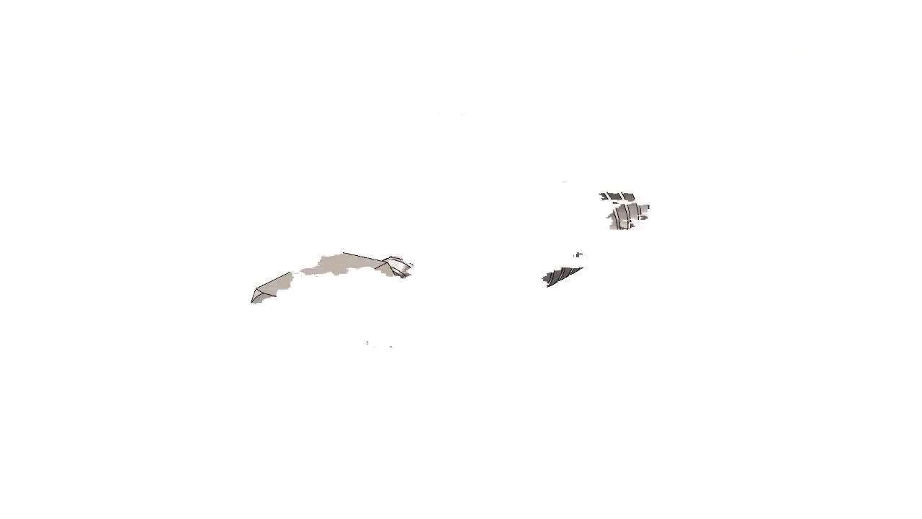